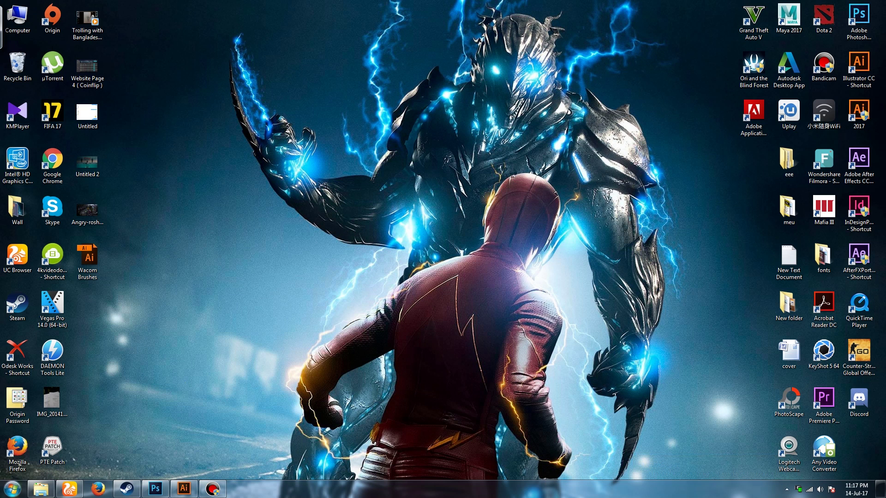
Open Wacom Tablet Properties, examine the Grip Pen settings of the Intuos Pro M, and close the window
click(12, 489)
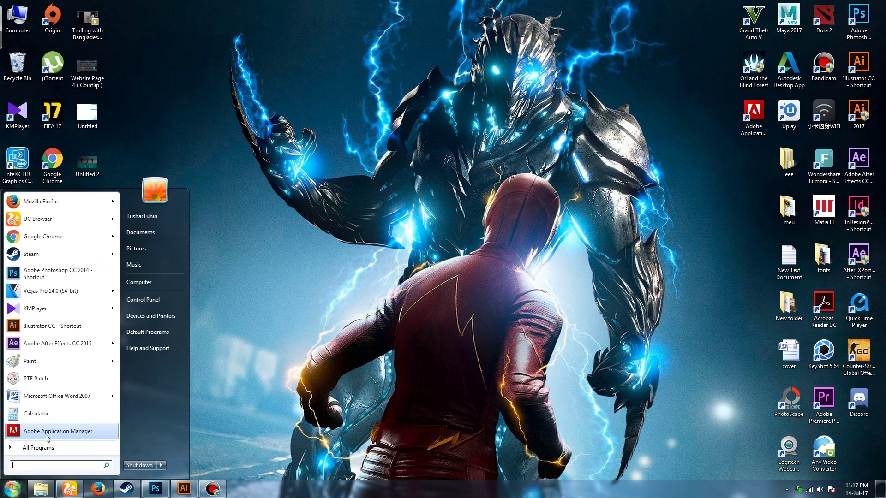
text(wacom)
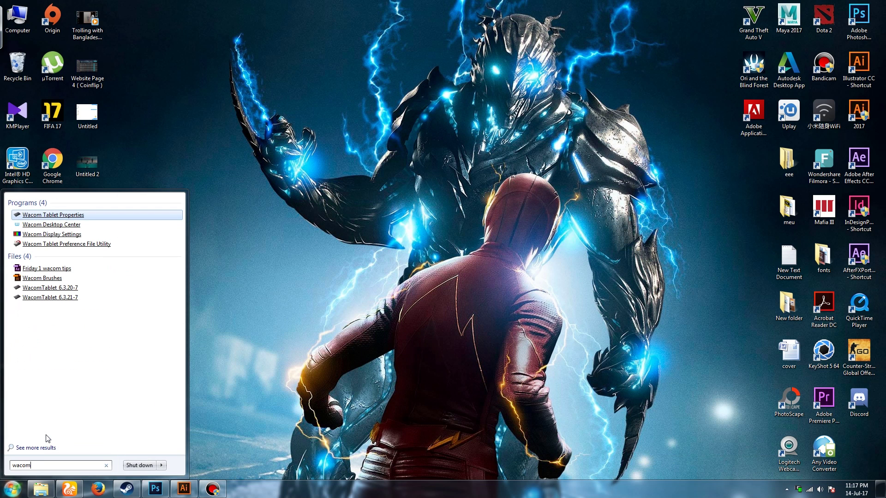
click(53, 215)
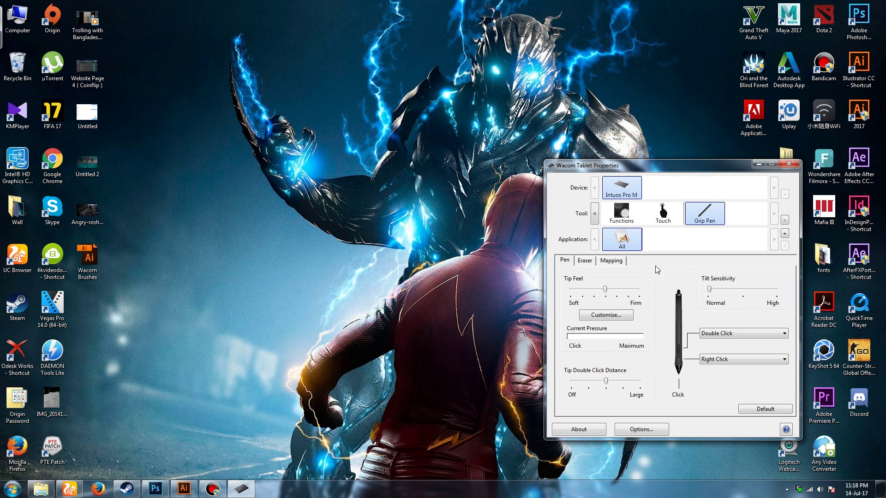
drag(601, 165, 355, 116)
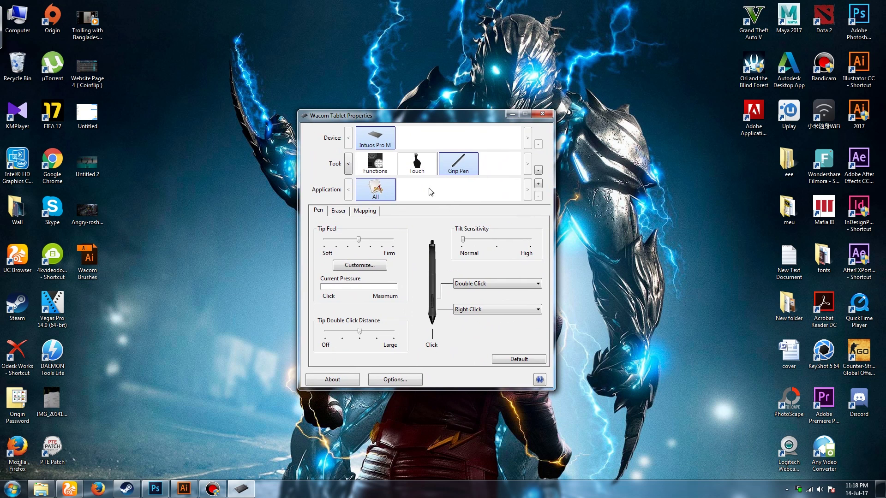
click(542, 114)
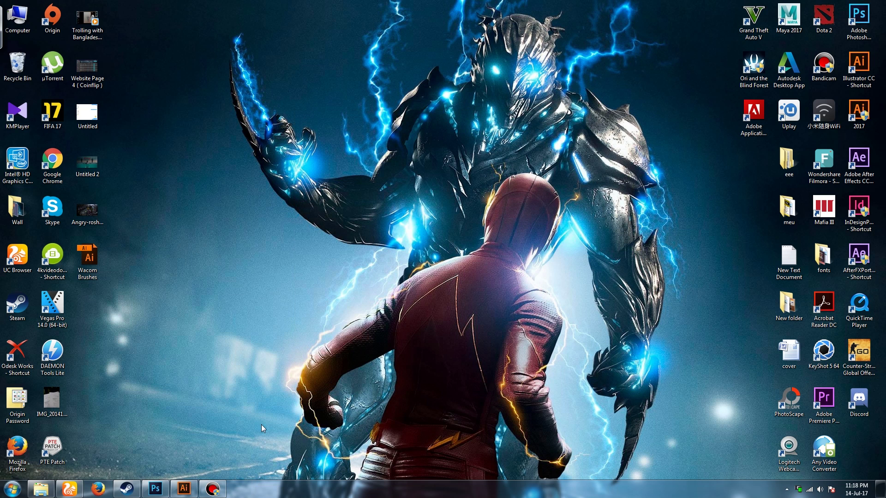
Switch to Photoshop and create a new 1920 x 1080 pixel RGB document at 72 pixels/inch with a white background
click(155, 489)
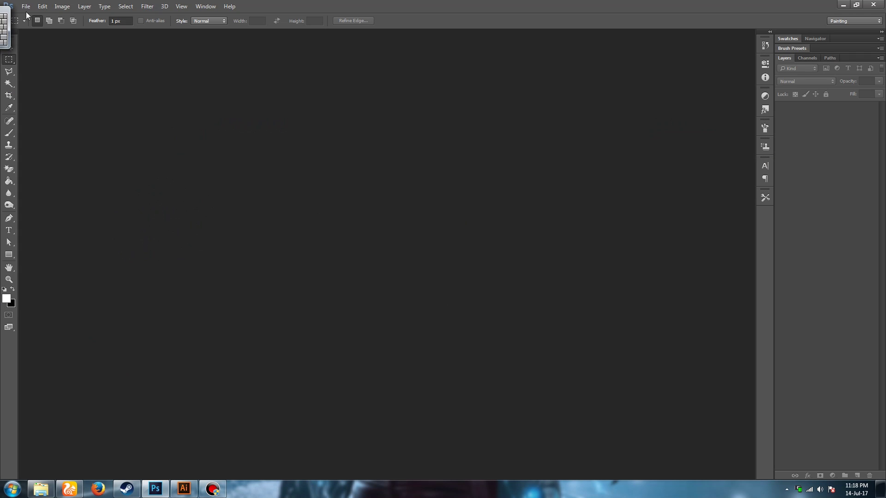
click(27, 6)
click(30, 14)
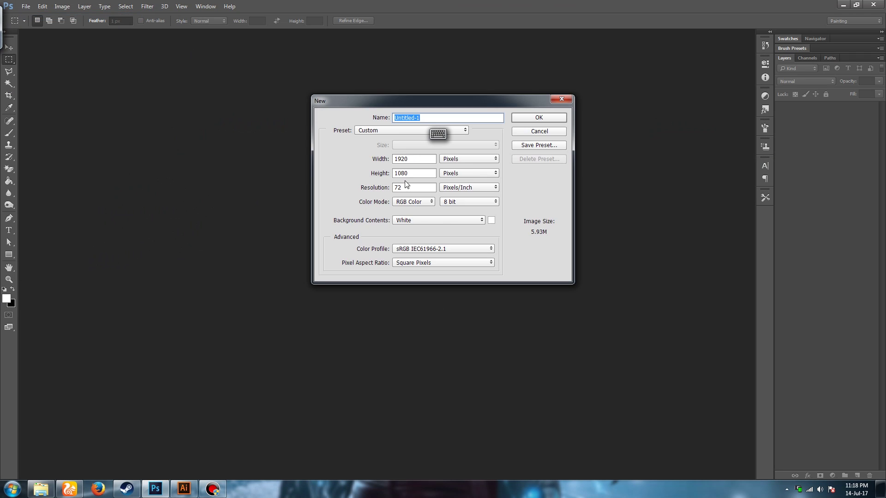
click(544, 119)
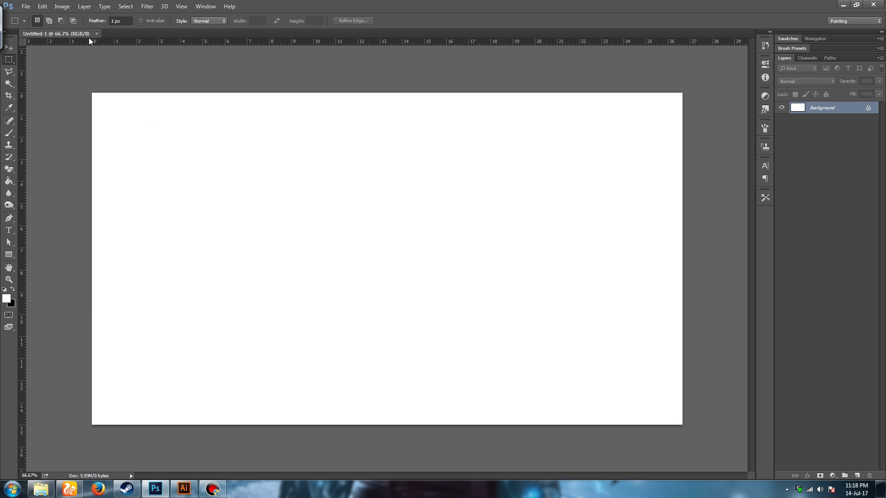
Activate the Brush tool and set the soft round brush's size to 21 px
click(9, 47)
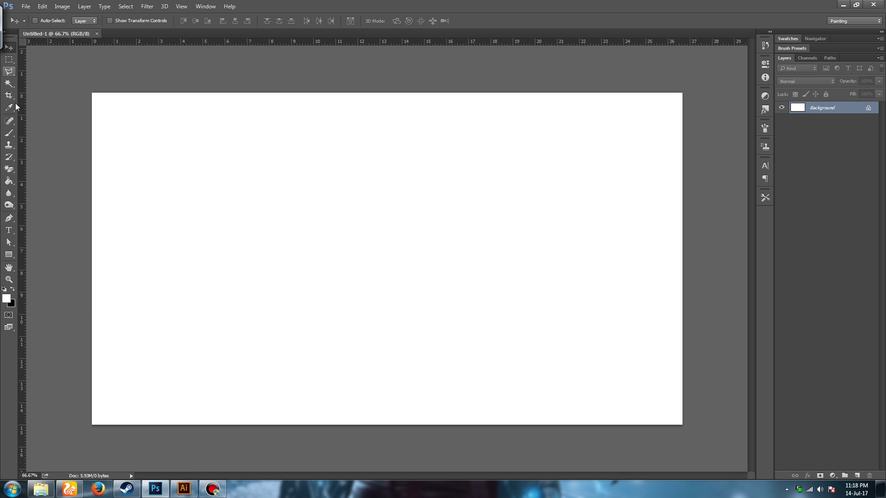
click(8, 133)
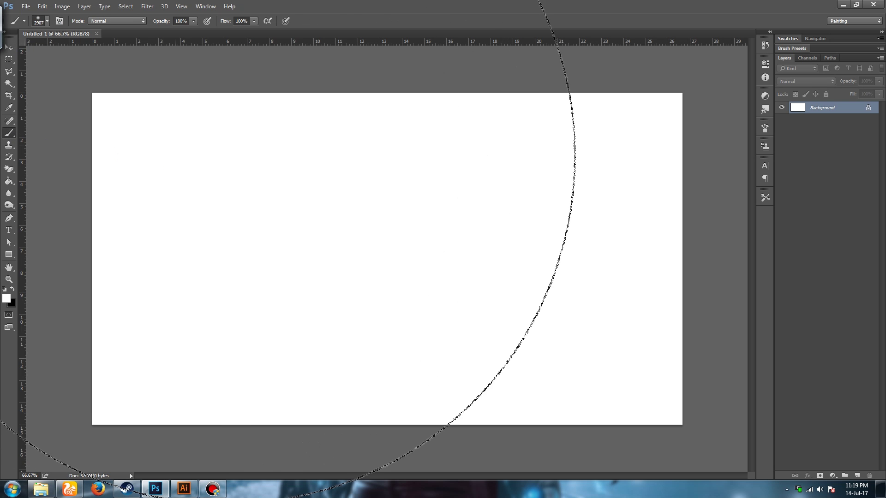
right_click(554, 270)
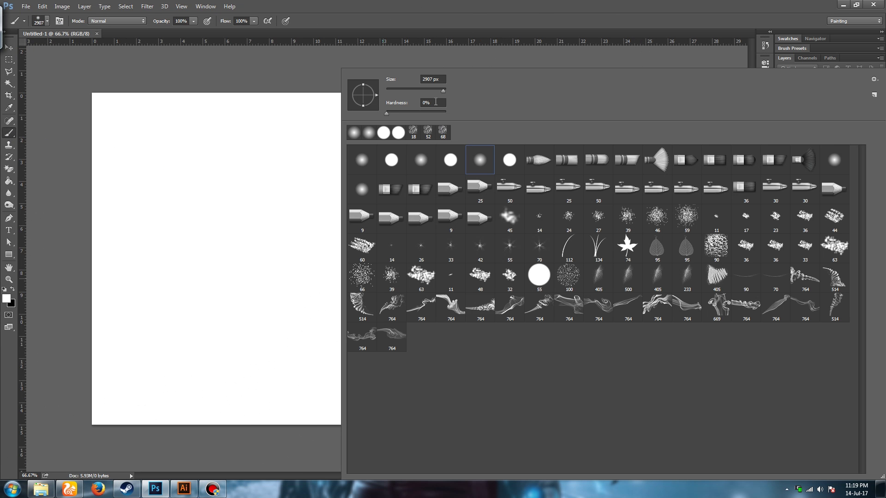
drag(401, 93, 393, 91)
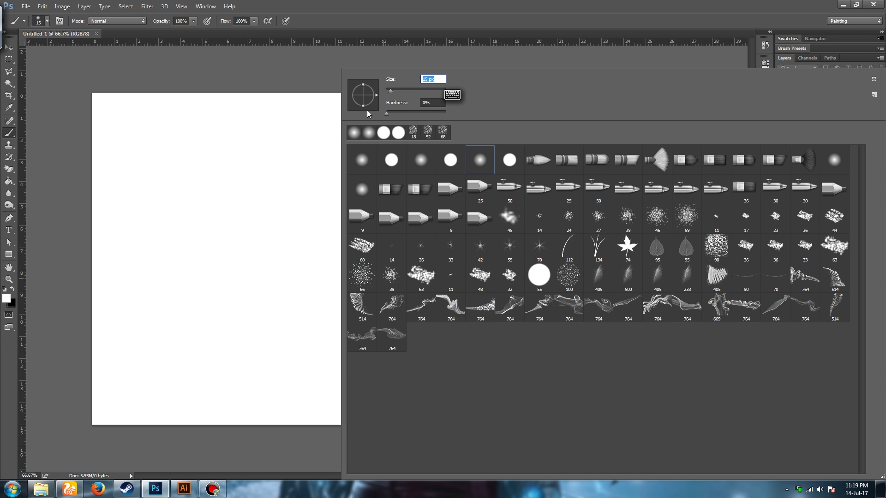
drag(389, 93, 392, 92)
click(313, 226)
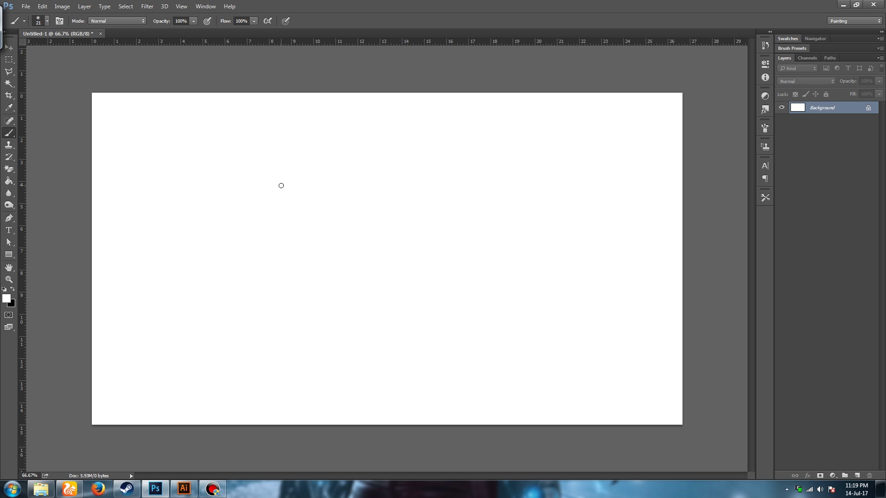
Set the foreground colour to black (000000) and paint one S-shaped soft stroke in the upper middle of the canvas
click(4, 301)
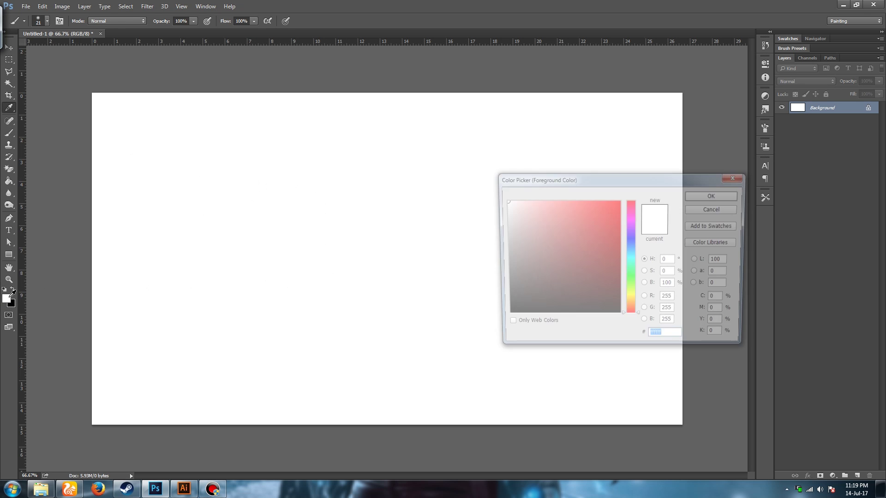
drag(520, 301, 502, 318)
click(706, 195)
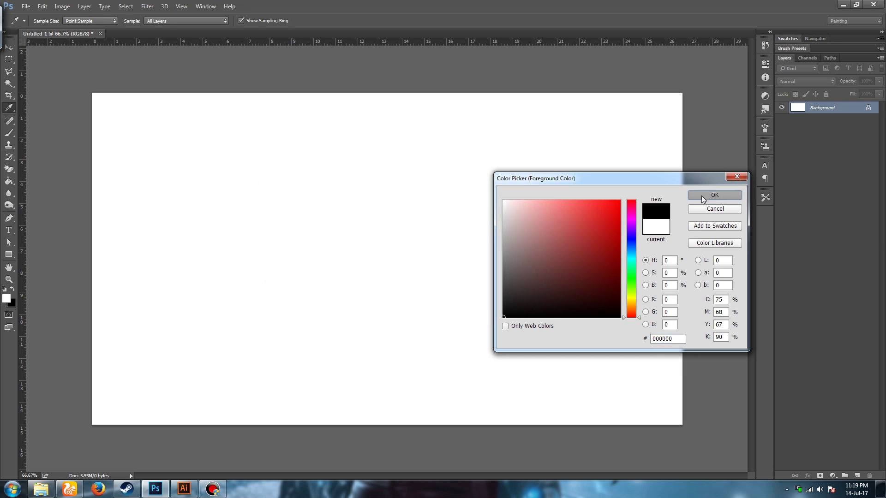
mouse_move(302, 173)
mouse_down()
mouse_move(335, 206)
mouse_move(357, 251)
mouse_up()
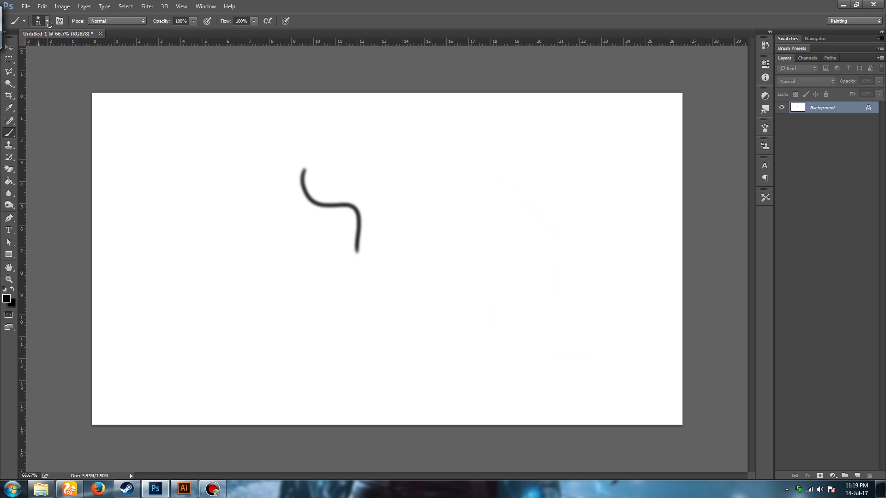
Change to a hard round 21 px brush and paint four short curved strokes to the right of the soft stroke
right_click(164, 165)
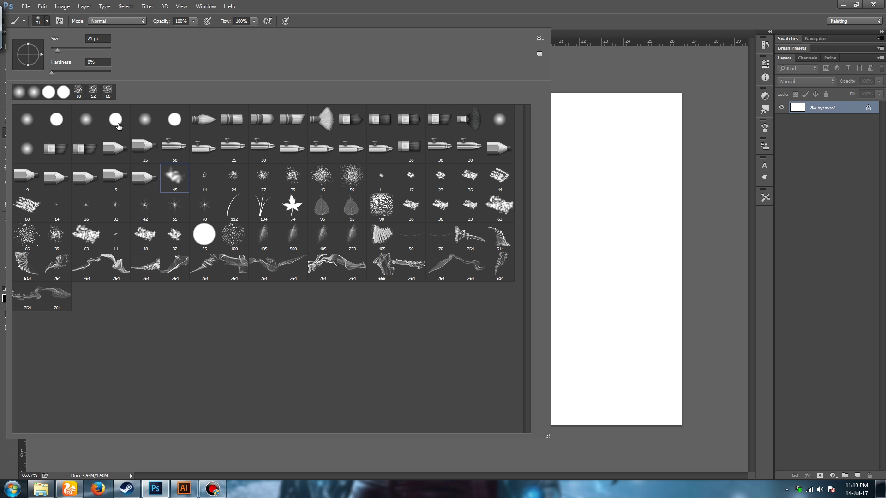
key(Return)
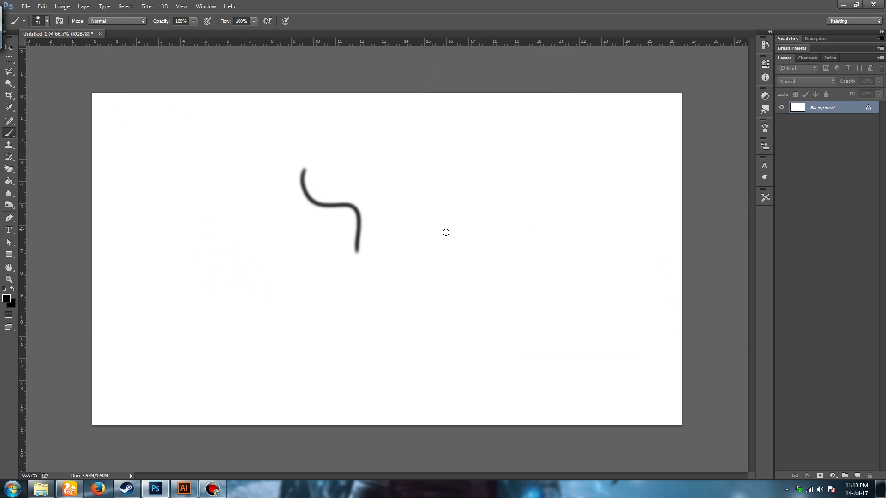
mouse_move(382, 155)
mouse_down()
mouse_move(389, 177)
mouse_move(427, 226)
mouse_up()
drag(428, 157, 468, 203)
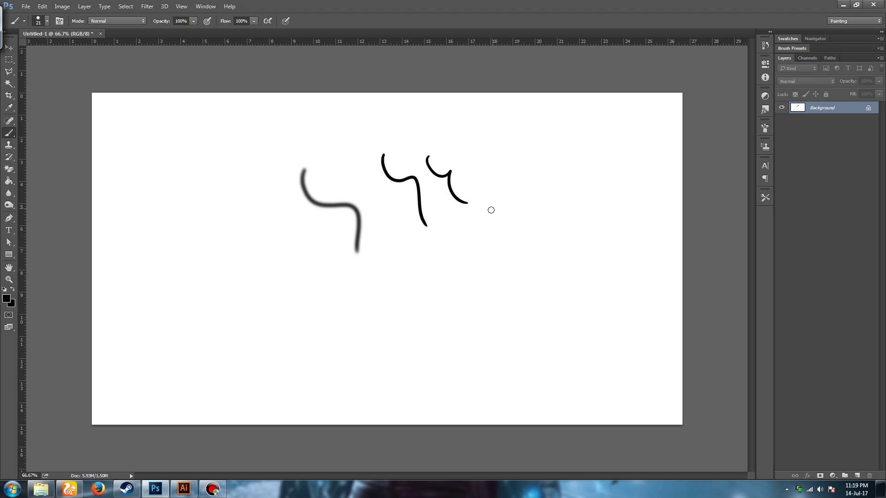
drag(453, 135, 481, 182)
drag(474, 125, 511, 172)
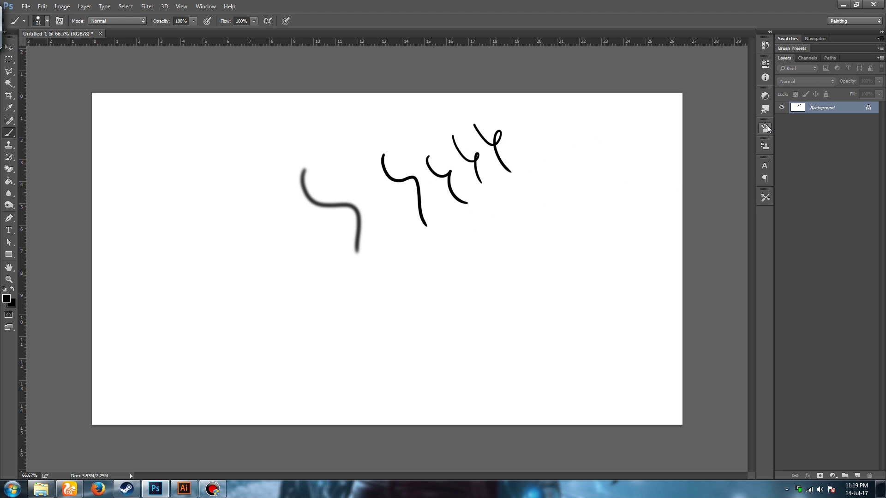
Turn off Shape Dynamics and Smoothing in the brush settings
click(765, 128)
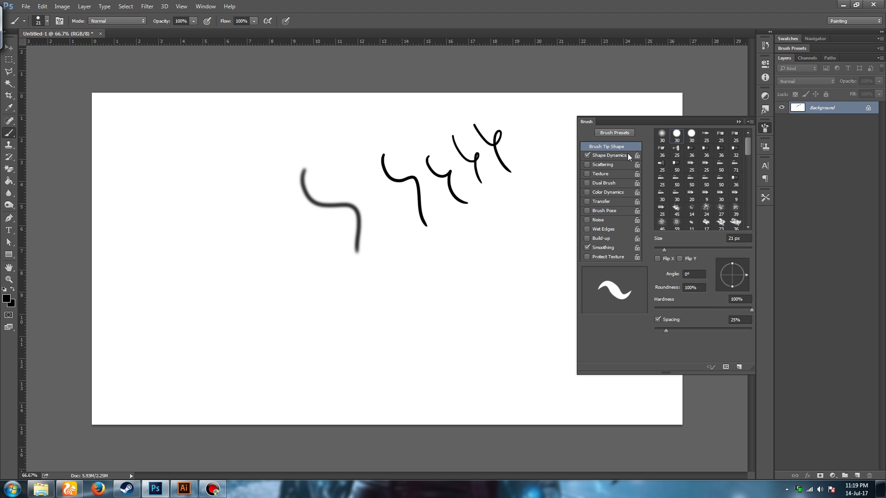
click(589, 156)
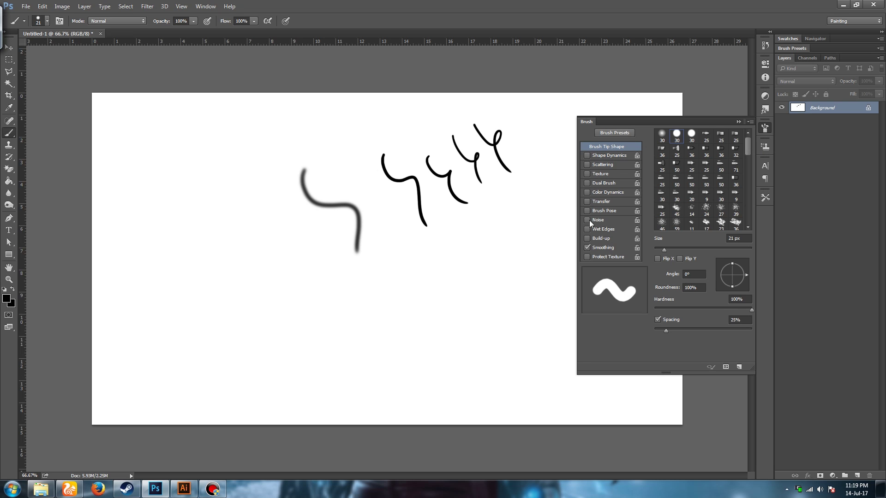
click(587, 246)
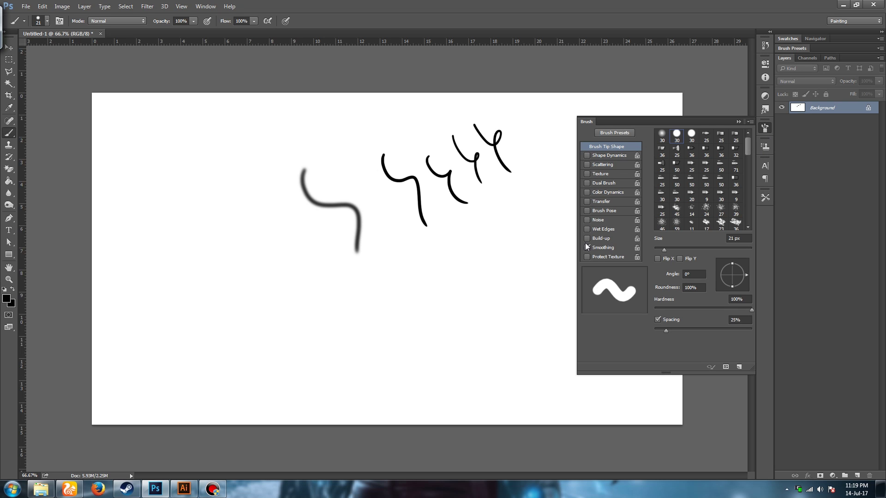
click(738, 122)
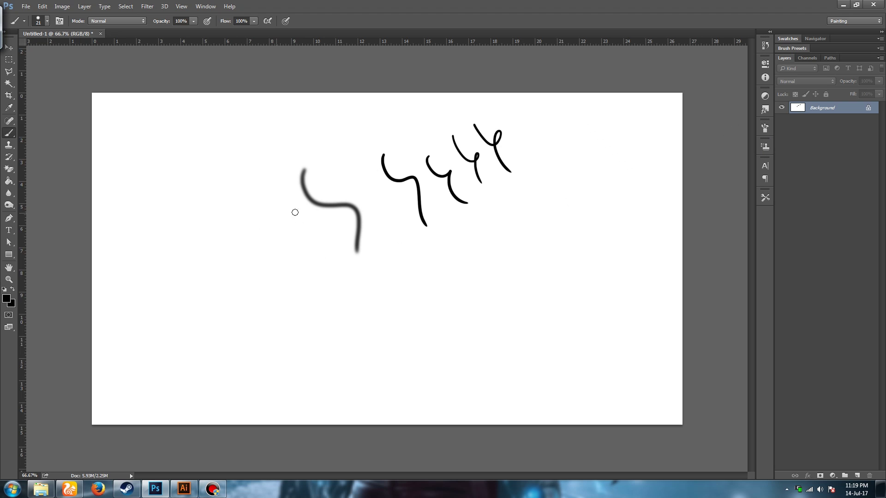
Paint six uniform-width curved test strokes around and to the left of the soft stroke
mouse_move(230, 202)
mouse_down()
mouse_move(273, 250)
mouse_move(294, 290)
mouse_up()
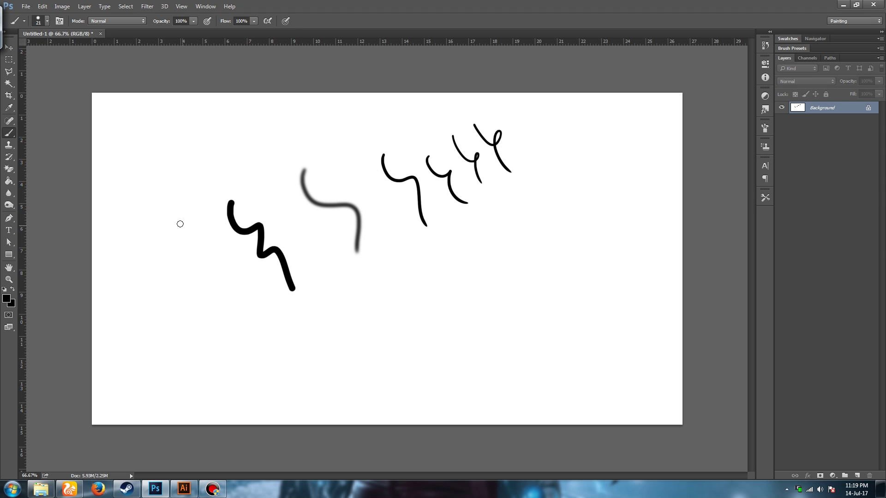
mouse_move(175, 215)
mouse_down()
mouse_move(190, 248)
mouse_move(253, 299)
mouse_up()
drag(272, 181, 323, 259)
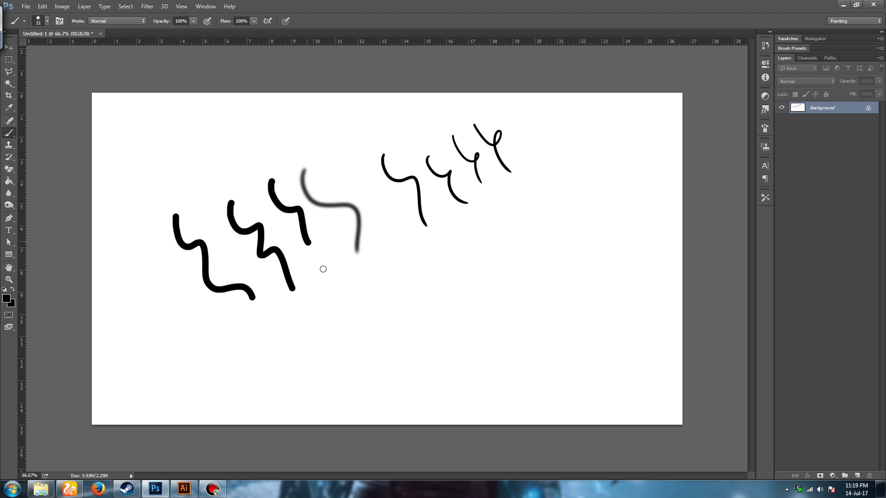
drag(155, 268, 191, 320)
drag(179, 280, 212, 316)
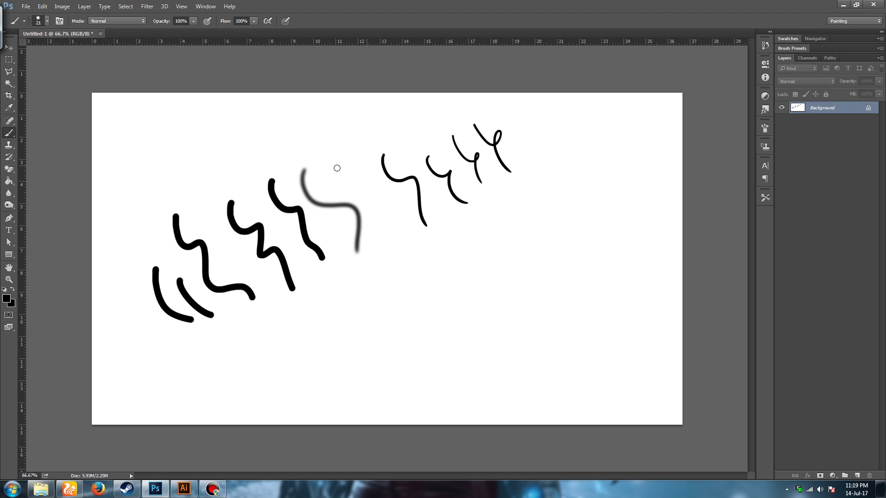
drag(294, 169, 337, 137)
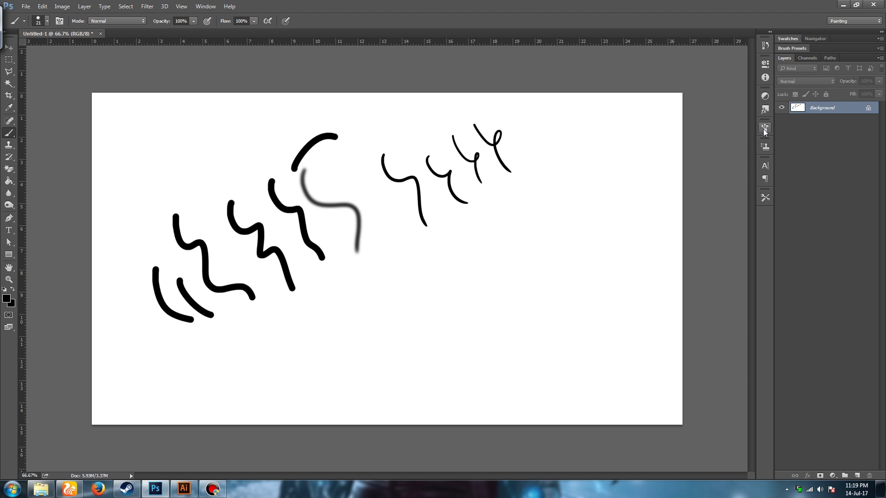
Turn Shape Dynamics back on for the brush and review its size, angle and roundness controls
click(764, 129)
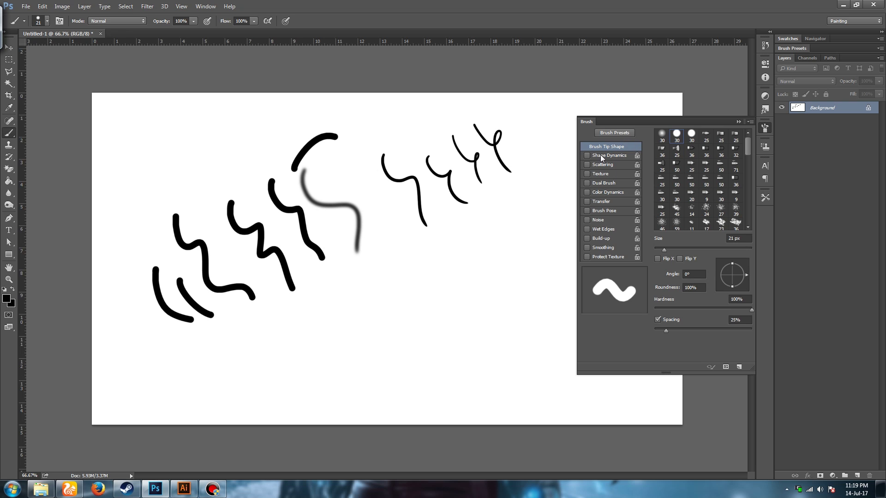
click(588, 155)
click(611, 156)
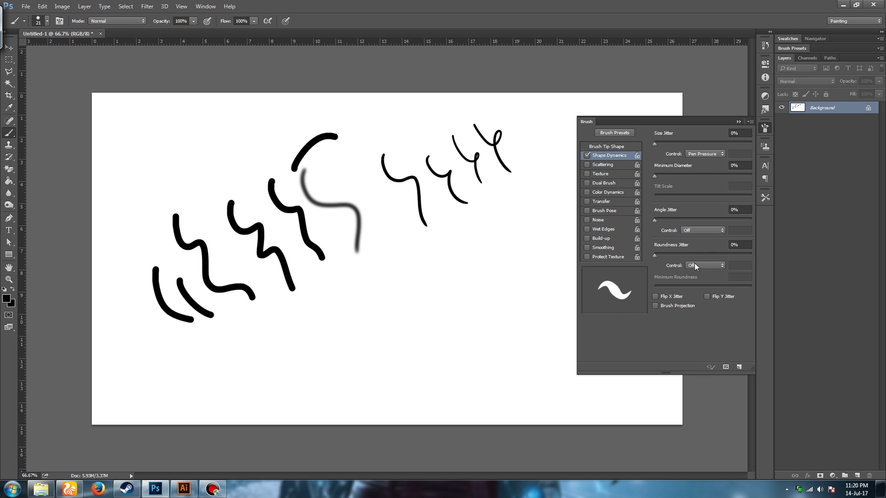
click(739, 123)
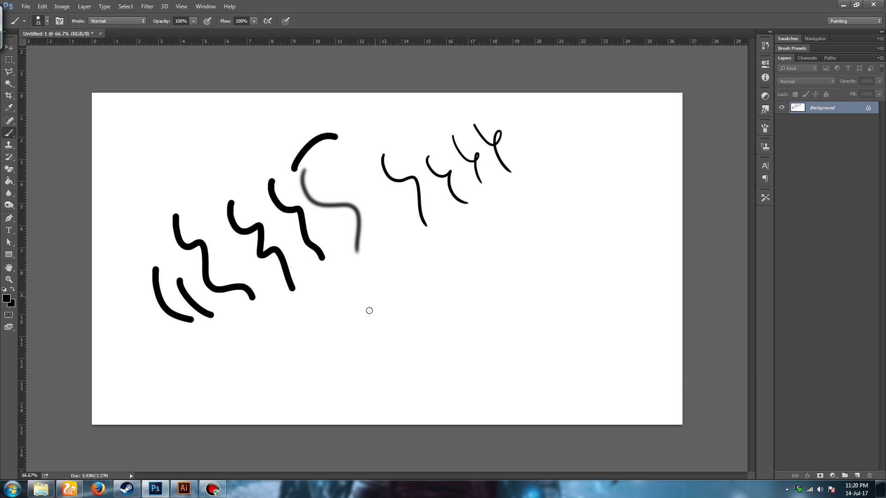
Paint straight, looping and zigzag test strokes with varying pen pressure across the lower and right-hand areas of the canvas
drag(334, 356, 396, 302)
drag(347, 361, 406, 309)
drag(363, 372, 440, 304)
mouse_move(444, 257)
mouse_down()
mouse_move(473, 242)
mouse_move(530, 378)
mouse_up()
mouse_move(510, 198)
mouse_down()
mouse_move(540, 198)
mouse_move(536, 215)
mouse_move(548, 198)
mouse_move(572, 244)
mouse_move(565, 294)
mouse_up()
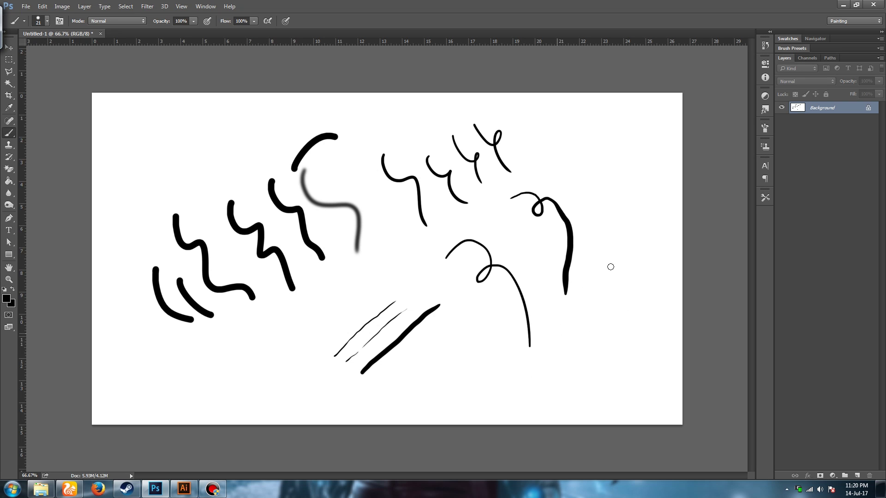
drag(547, 147, 632, 237)
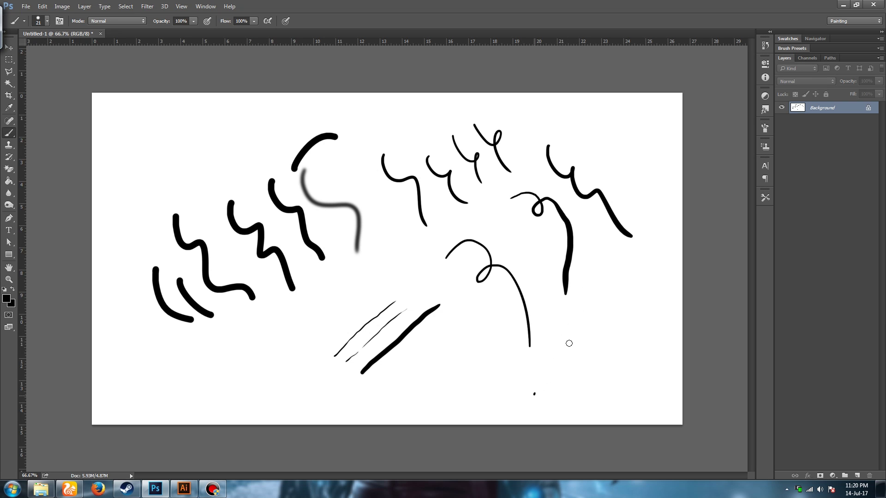
drag(569, 343, 534, 396)
mouse_move(562, 399)
mouse_down()
mouse_move(618, 352)
mouse_move(633, 359)
mouse_up()
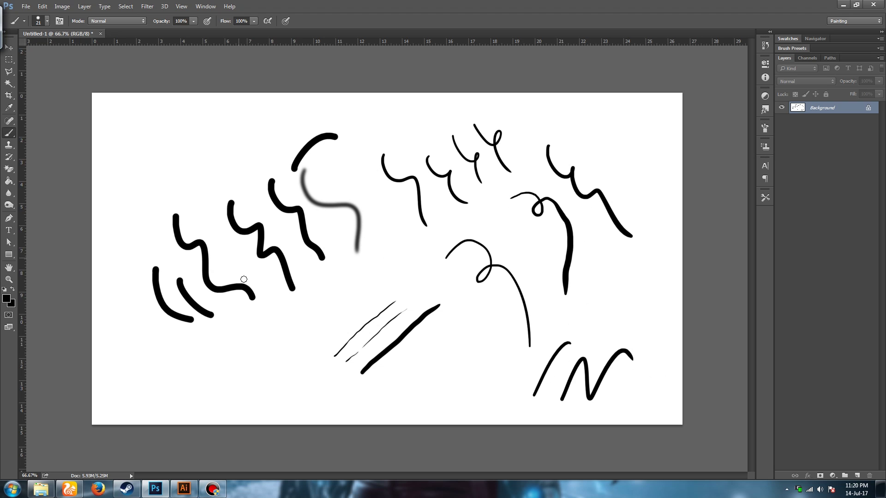
drag(218, 372, 246, 338)
mouse_move(247, 384)
mouse_down()
mouse_move(283, 388)
mouse_move(300, 359)
mouse_up()
mouse_move(458, 322)
mouse_down()
mouse_move(470, 341)
mouse_move(546, 320)
mouse_up()
Close the test-stroke document without saving its changes
click(101, 34)
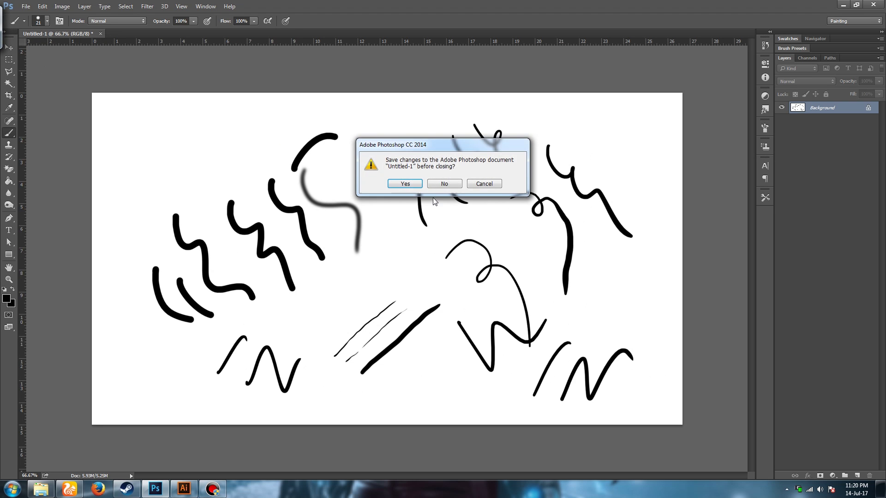
click(444, 184)
click(26, 7)
click(62, 26)
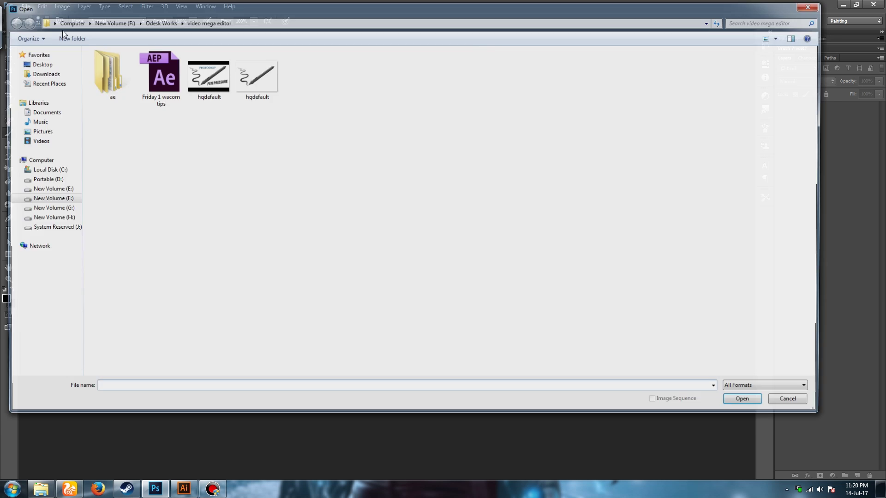
key(Escape)
Create a new blank document of 1920 × 1080 pixels at 72 pixels/inch with a white background
click(25, 6)
click(41, 16)
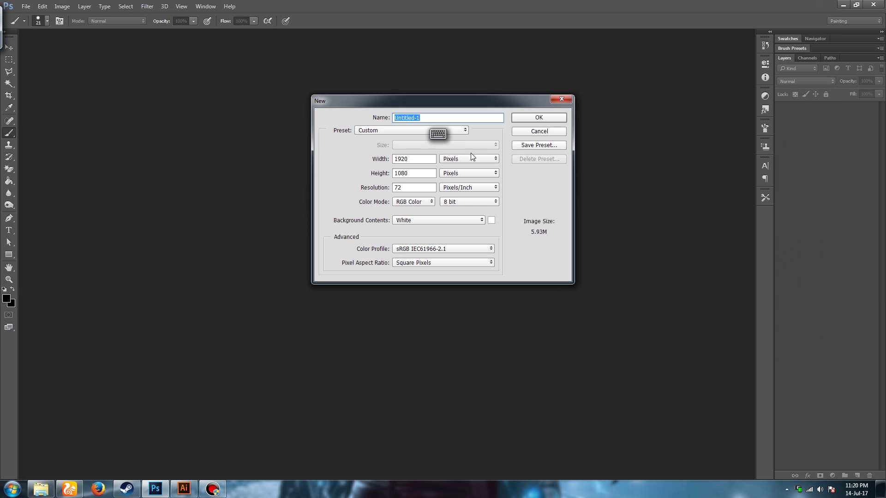
click(539, 117)
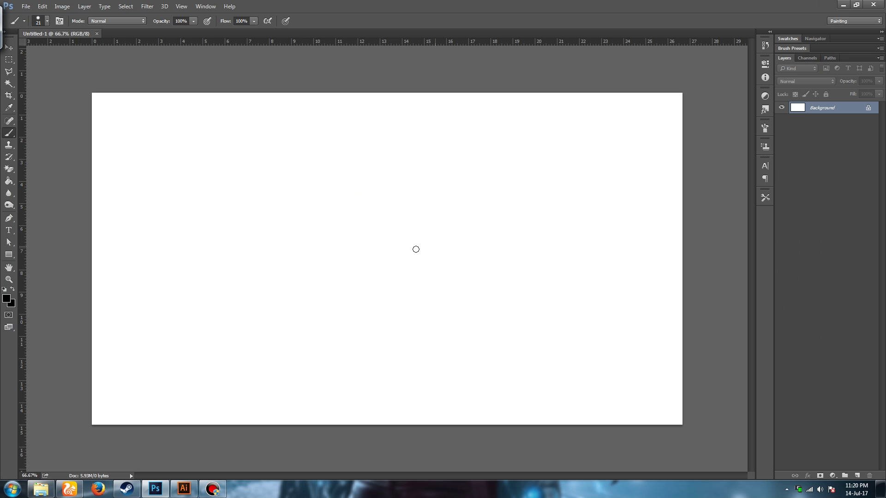
Paint one curved and three diagonal test strokes with varying pen pressure across the middle of the canvas
drag(205, 172, 300, 241)
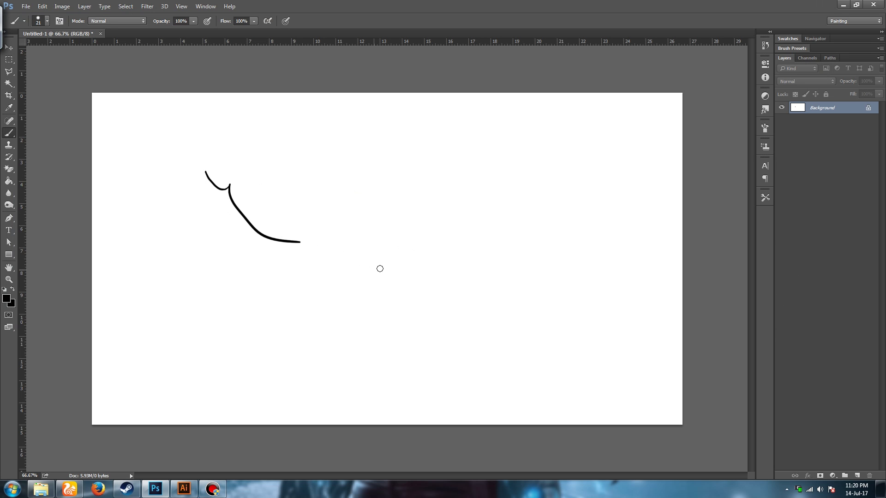
drag(312, 174, 435, 314)
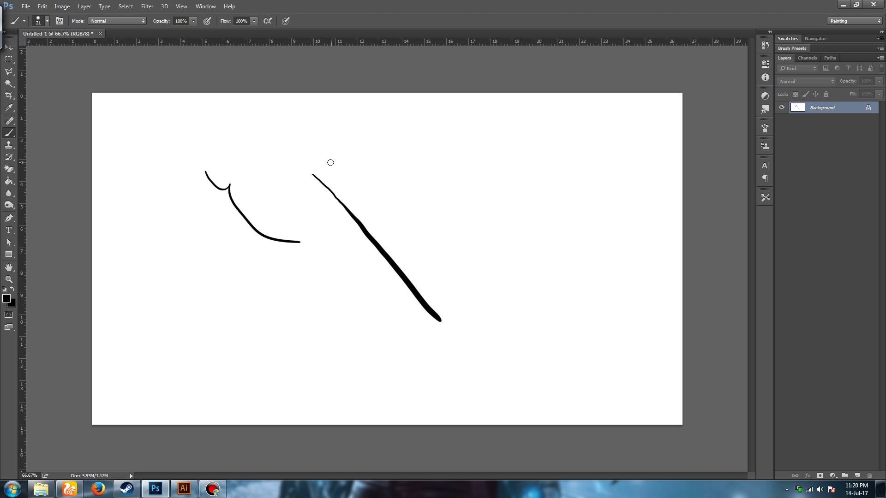
mouse_move(332, 163)
mouse_down()
mouse_move(468, 310)
mouse_move(486, 328)
mouse_up()
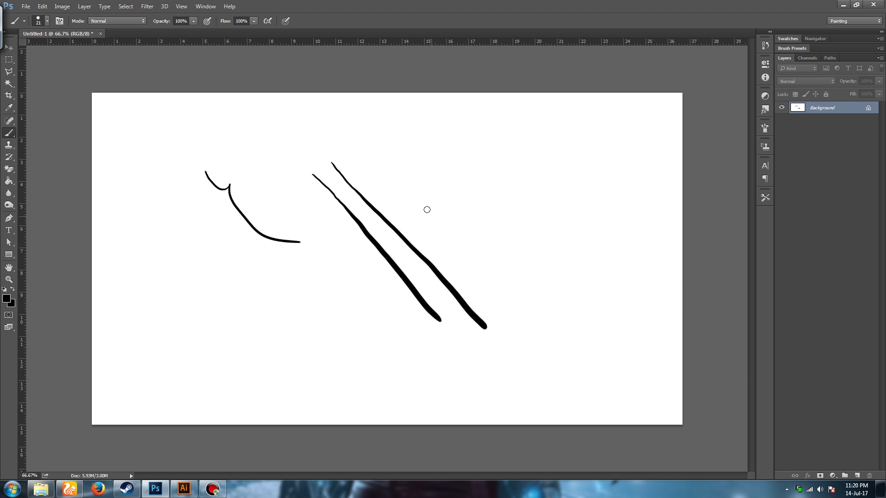
drag(419, 193, 498, 276)
key(F5)
click(739, 121)
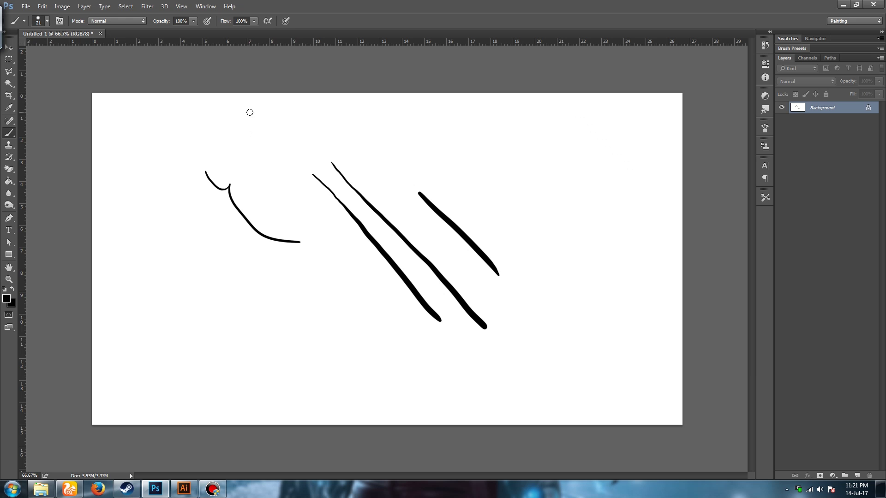
Close the Photoshop document without saving and switch to Illustrator
click(101, 34)
click(443, 183)
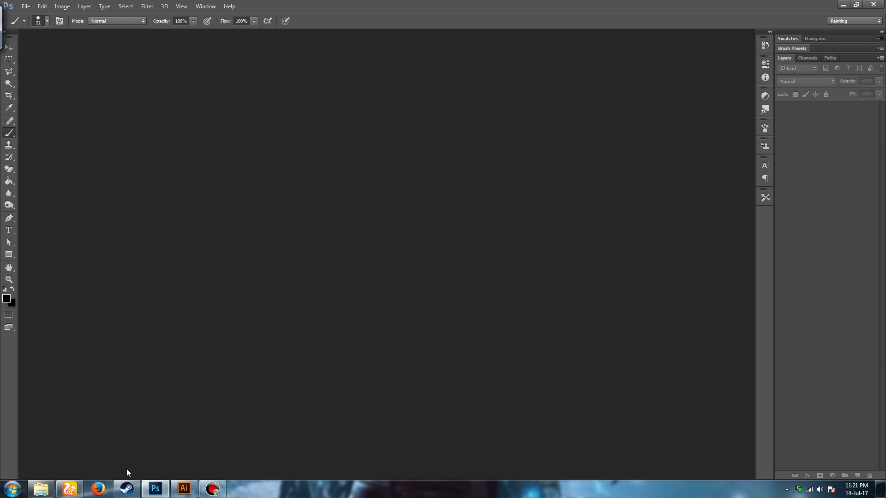
click(155, 489)
click(182, 490)
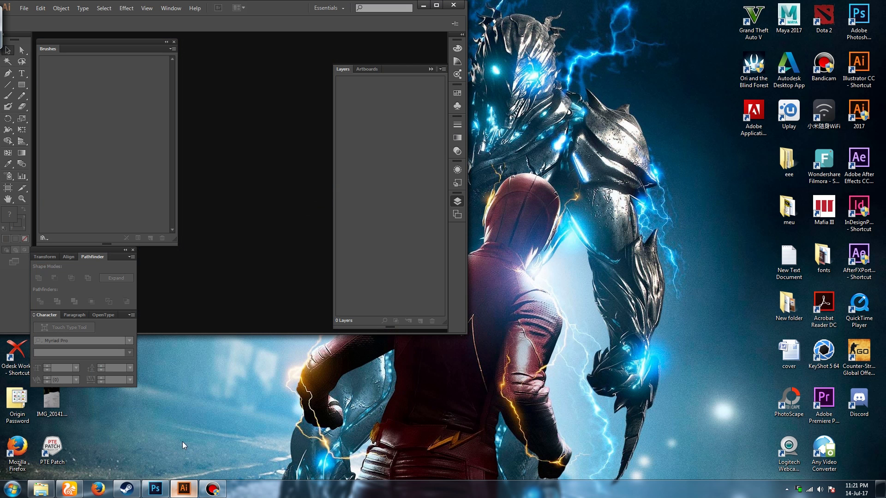
Maximize the Illustrator window and create a new document of 2500 × 2500 px
double_click(266, 8)
click(25, 7)
click(28, 18)
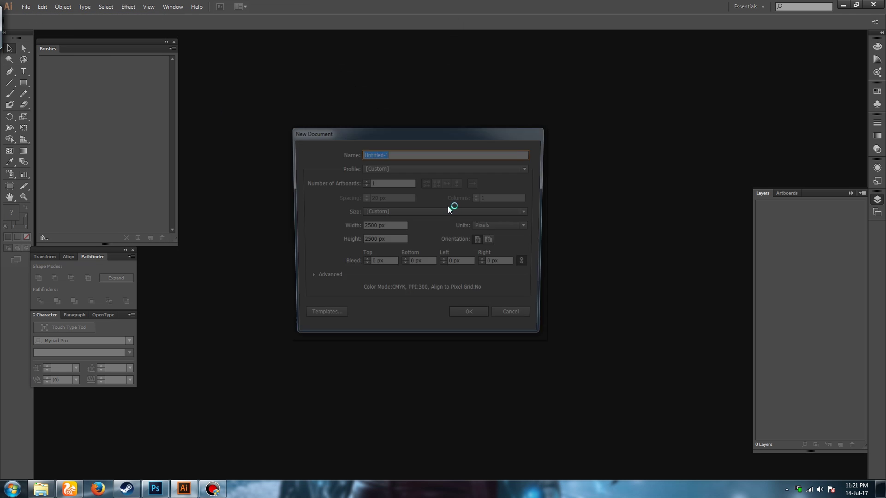
click(476, 320)
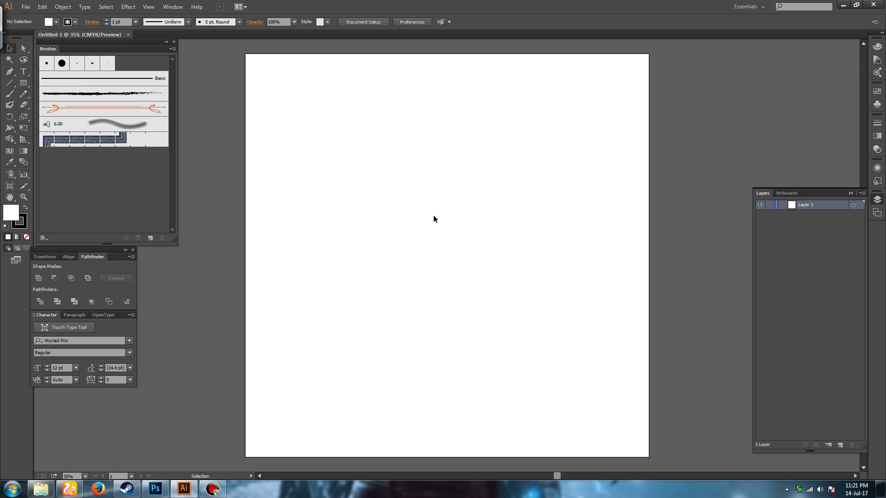
Paint wavy test strokes across the upper half of the artboard using the Paintbrush with the 5 pt. Round brush
key(b)
drag(345, 134, 418, 197)
mouse_move(406, 124)
mouse_down()
mouse_move(428, 160)
mouse_move(488, 215)
mouse_up()
drag(409, 251, 483, 257)
drag(503, 123, 568, 177)
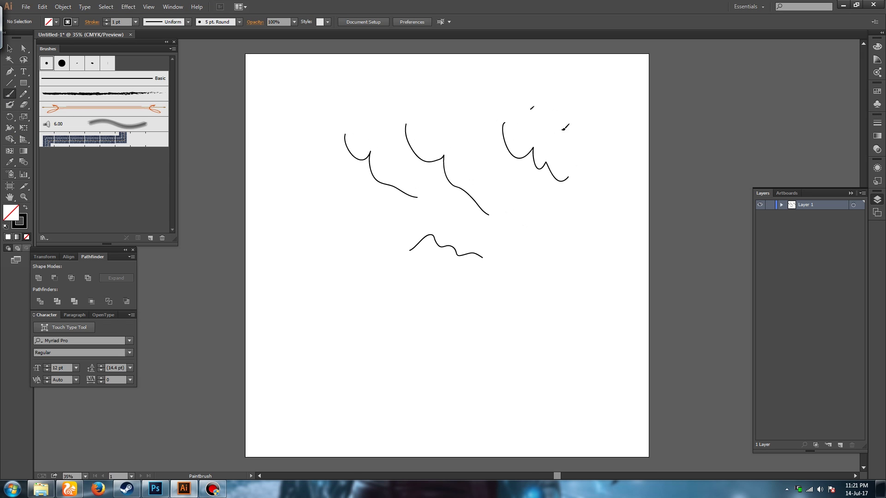
drag(533, 106, 572, 172)
drag(585, 90, 635, 142)
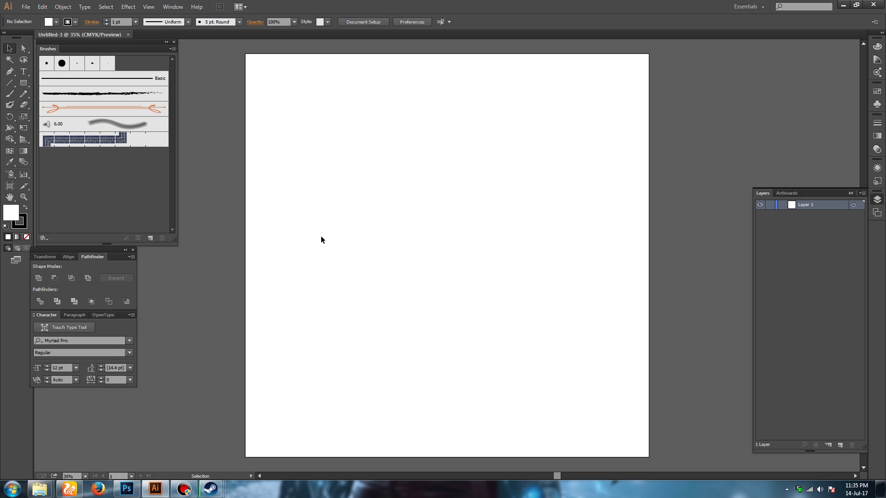
Start a new calligraphic brush and set its angle to respond to Pressure with a 40° variation
key(b)
click(148, 239)
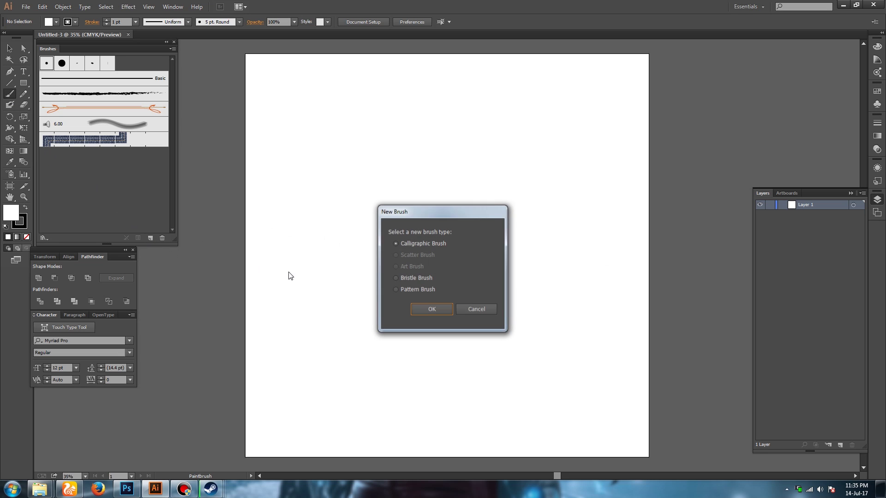
click(437, 310)
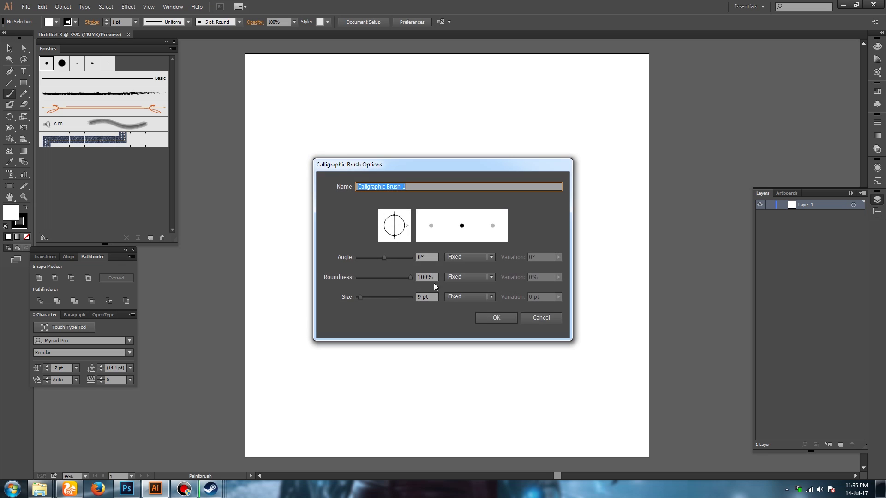
click(470, 257)
click(470, 287)
click(559, 257)
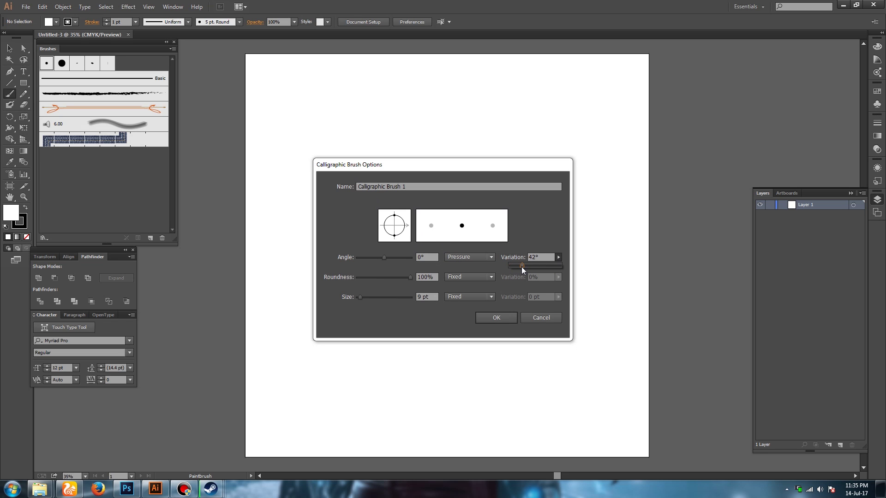
drag(521, 267, 521, 266)
Set the calligraphic brush's size to respond to Pressure with a 9 pt variation and create the brush
click(481, 298)
click(481, 297)
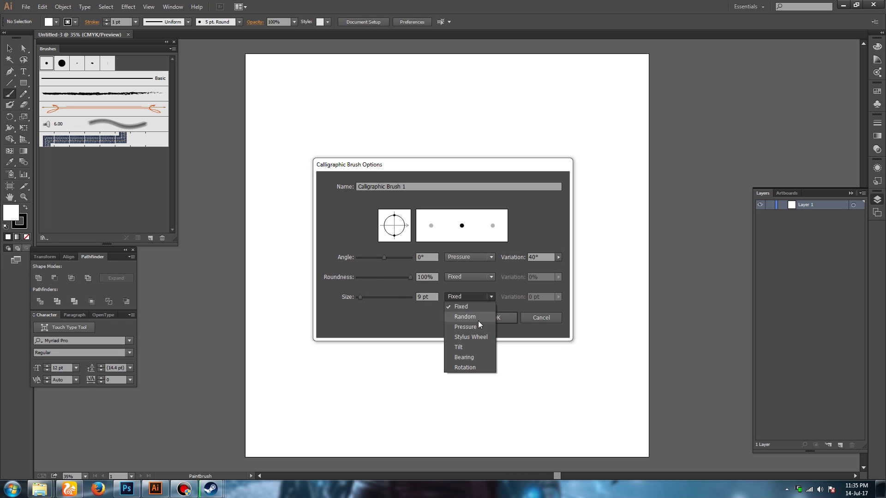
click(477, 327)
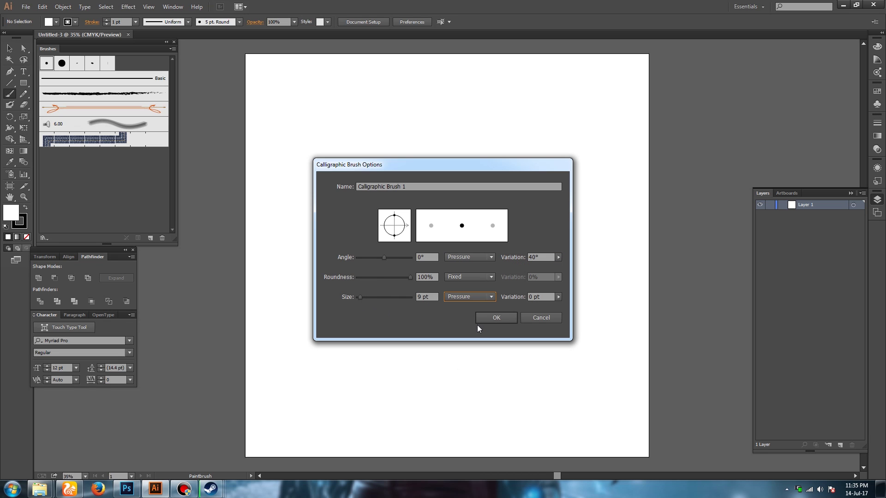
click(558, 297)
drag(509, 306, 552, 305)
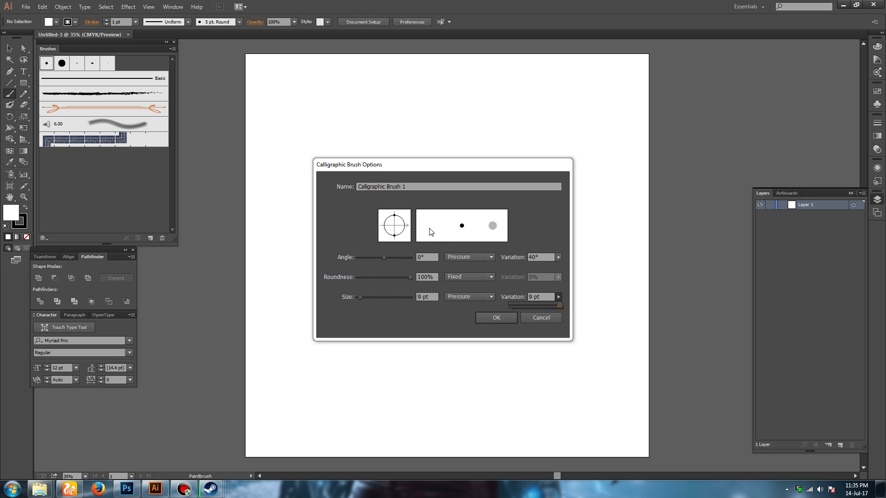
click(495, 318)
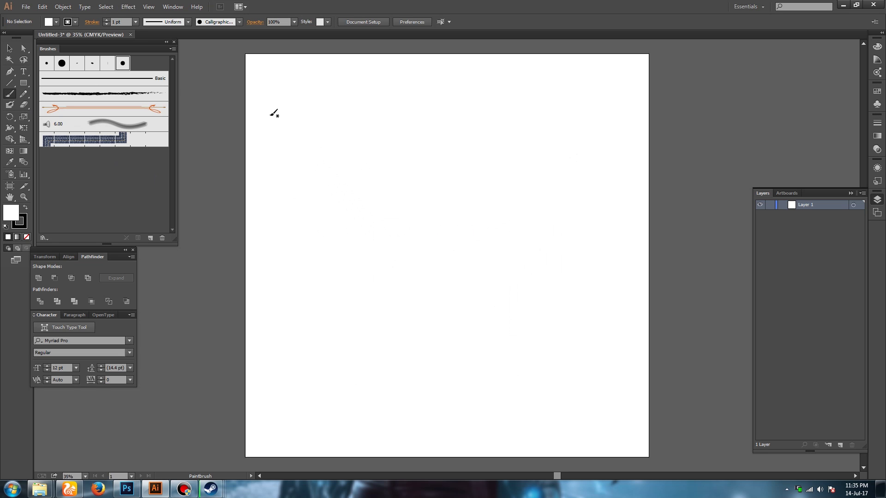
Paint a row of fourteen curved strokes with varying pen pressure across the upper part of the artboard using the new calligraphic brush
drag(269, 112, 300, 164)
drag(299, 208, 297, 213)
mouse_move(288, 104)
mouse_down()
mouse_move(321, 141)
mouse_move(310, 219)
mouse_up()
drag(309, 100, 343, 203)
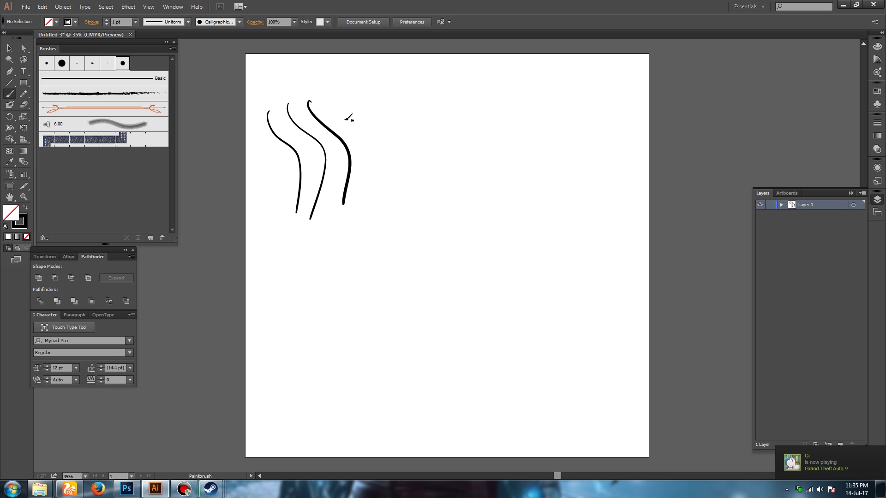
drag(325, 80, 375, 199)
drag(344, 75, 416, 200)
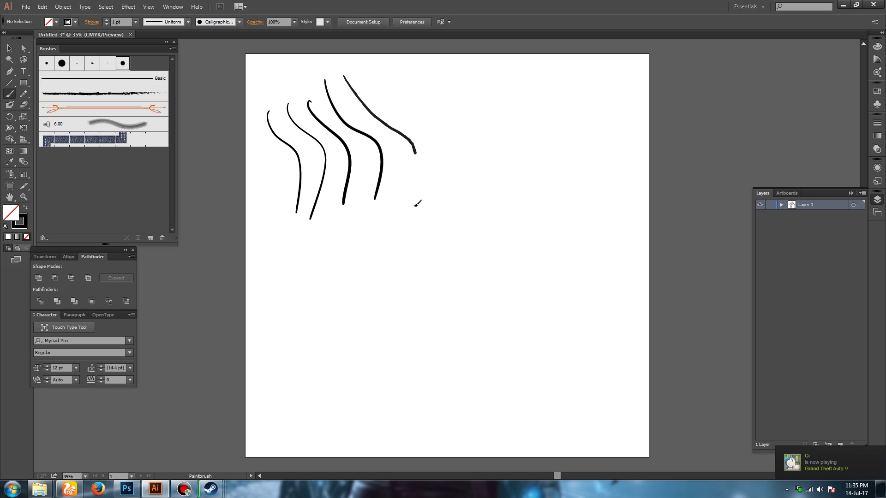
drag(369, 76, 444, 204)
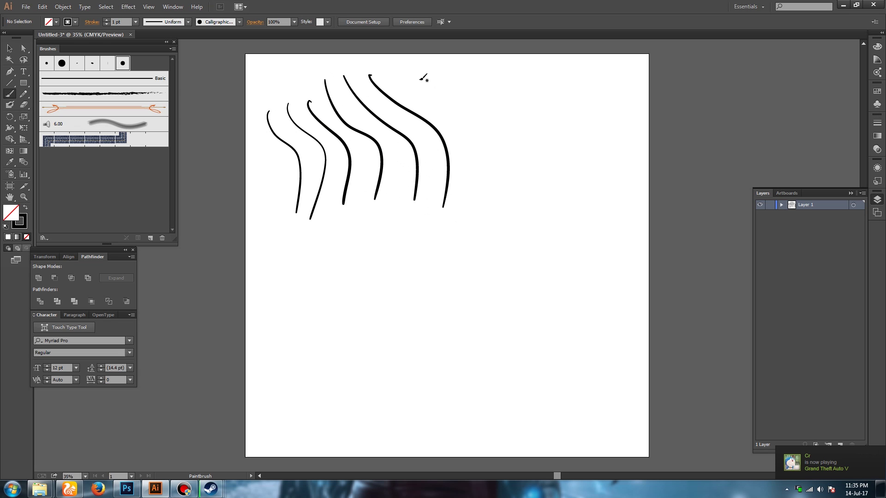
drag(402, 68, 469, 185)
drag(457, 70, 522, 169)
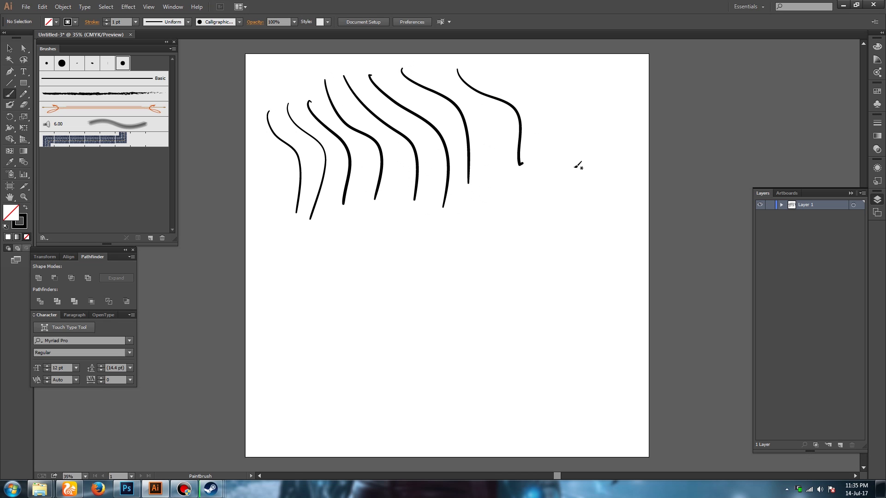
mouse_move(541, 74)
mouse_down()
mouse_move(580, 108)
mouse_move(588, 153)
mouse_up()
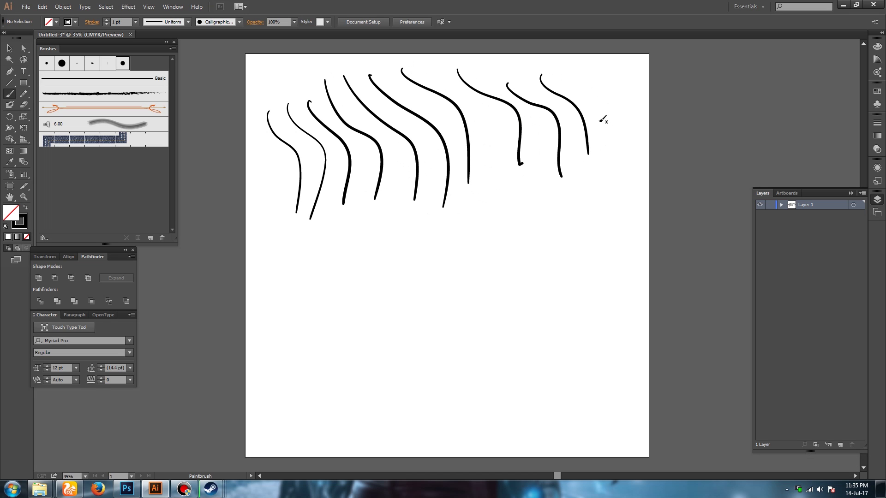
drag(581, 80, 611, 151)
drag(600, 75, 632, 137)
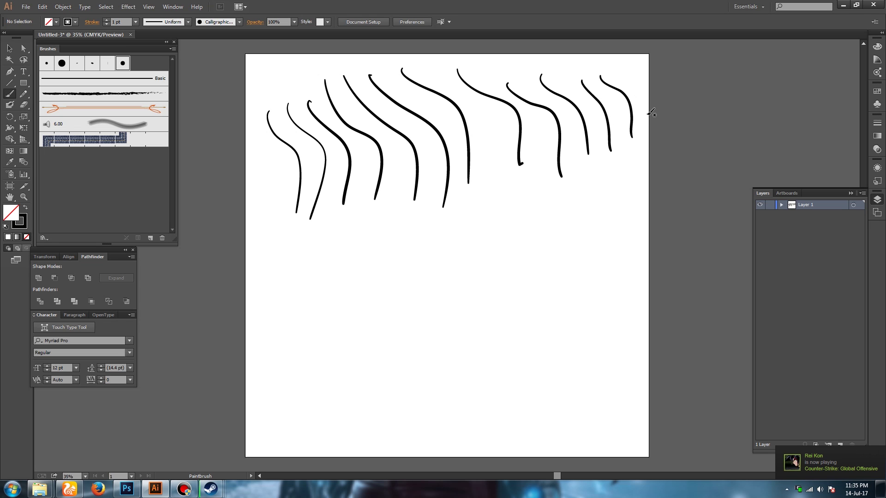
drag(620, 67, 646, 109)
drag(632, 59, 666, 102)
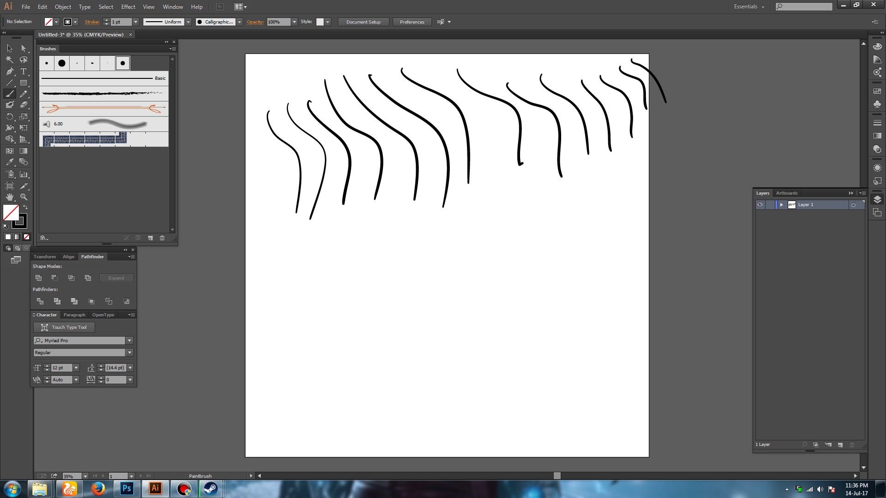
Close the test document without saving and open the Wacom Brushes file from the desktop in Illustrator
key(ctrl+q)
key(n)
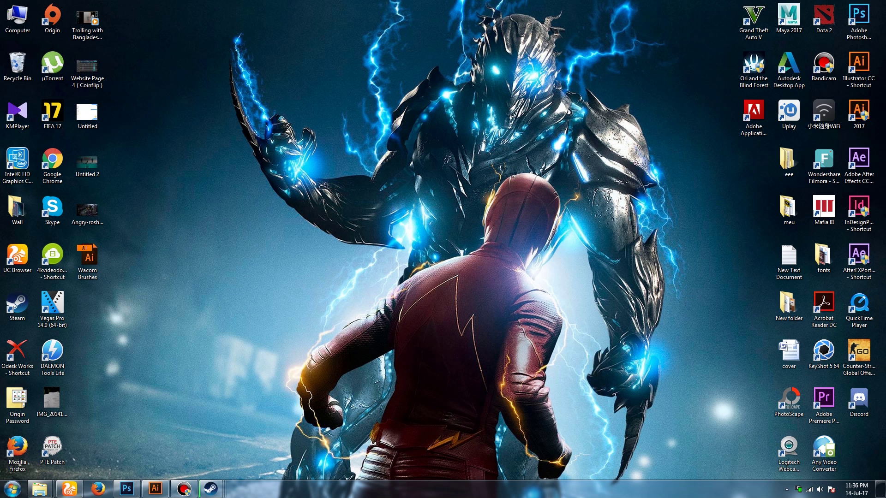
click(87, 259)
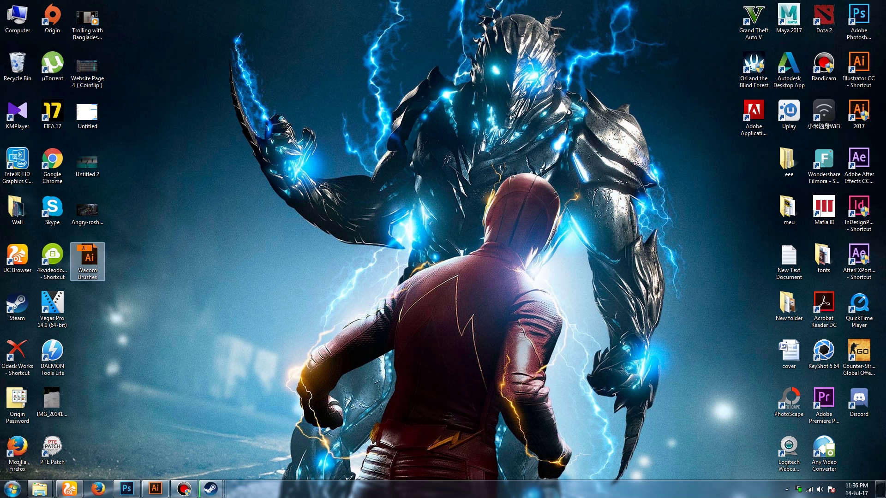
mouse_move(87, 259)
mouse_down()
mouse_move(173, 452)
mouse_move(156, 486)
mouse_move(197, 444)
mouse_move(299, 296)
mouse_up()
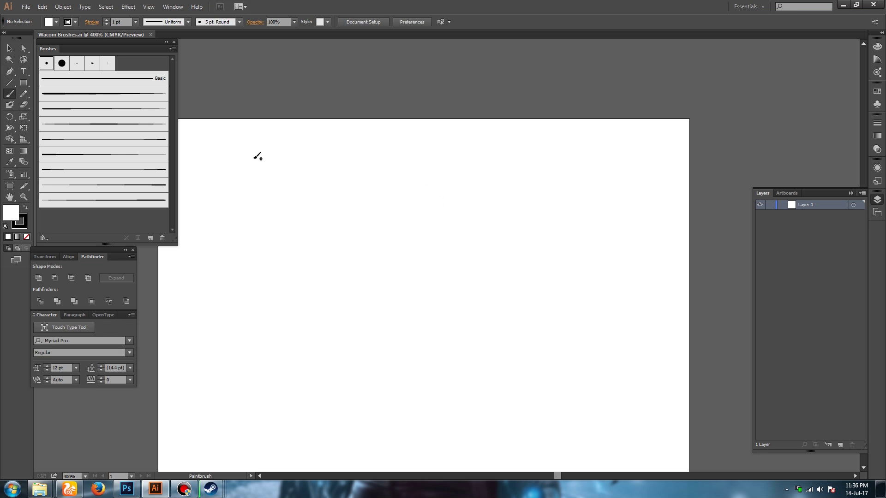
Paint four thick curved test strokes near the artboard's upper edge with the 5 pt. Round brush
drag(252, 158, 339, 256)
drag(292, 148, 405, 236)
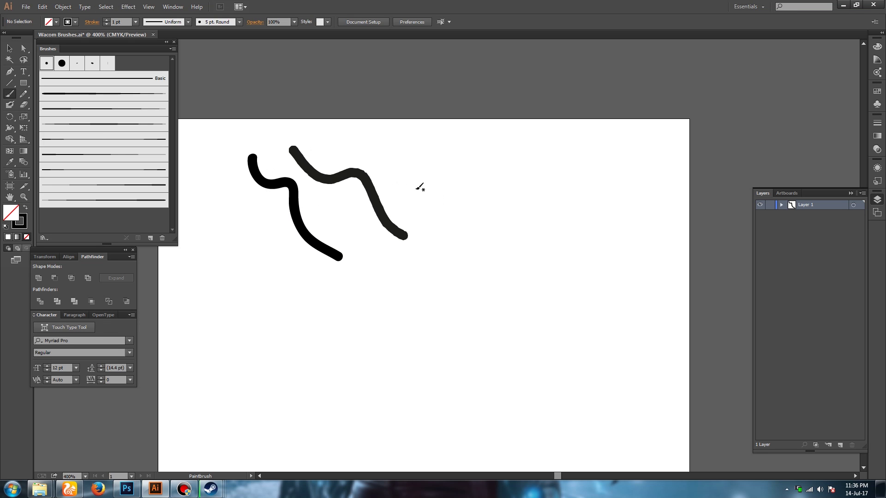
drag(389, 157, 472, 198)
drag(458, 154, 539, 208)
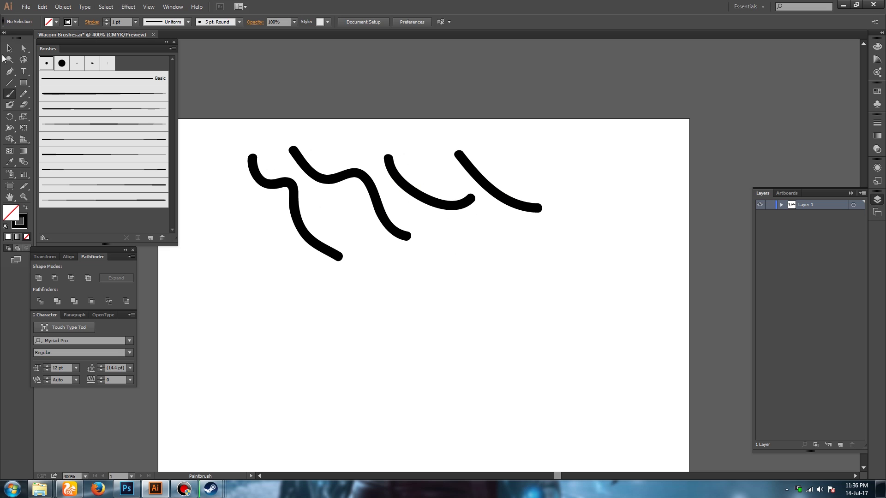
Delete all four test strokes and choose the art brush that is thick in the middle and tapered at both ends
click(9, 48)
drag(214, 119, 555, 313)
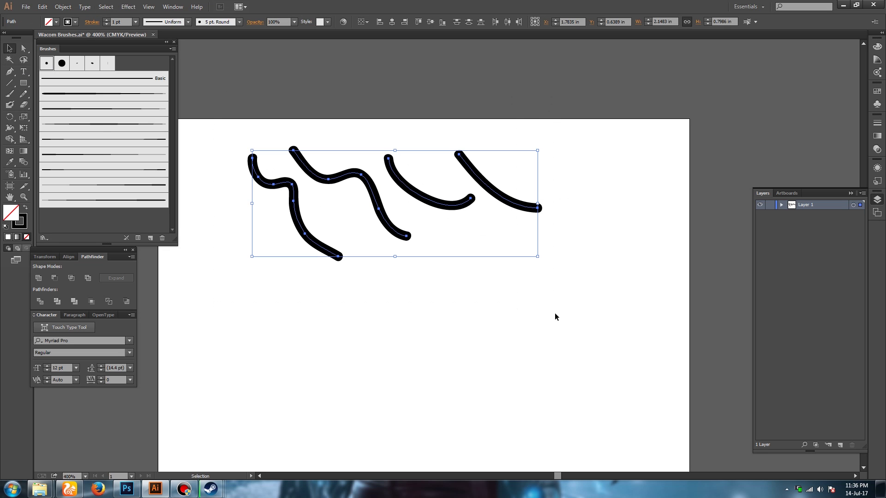
key(Delete)
click(103, 128)
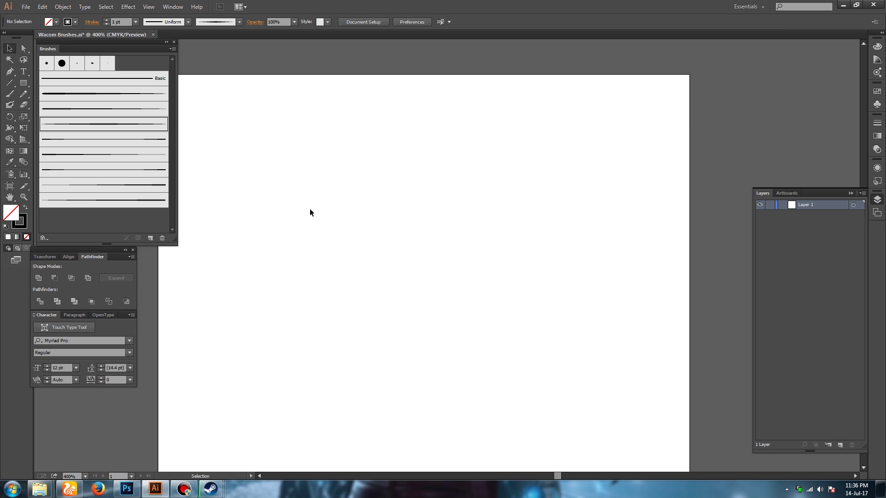
Paint four curved strokes across the upper part of the artboard with the art brush tapered at both ends
key(b)
mouse_move(302, 165)
mouse_down()
mouse_move(325, 263)
mouse_move(399, 244)
mouse_up()
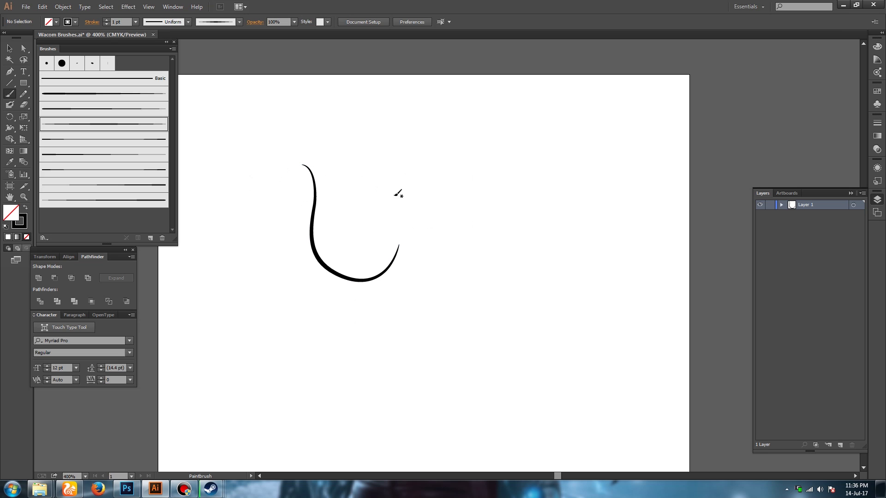
mouse_move(403, 132)
mouse_down()
mouse_move(426, 238)
mouse_move(499, 190)
mouse_up()
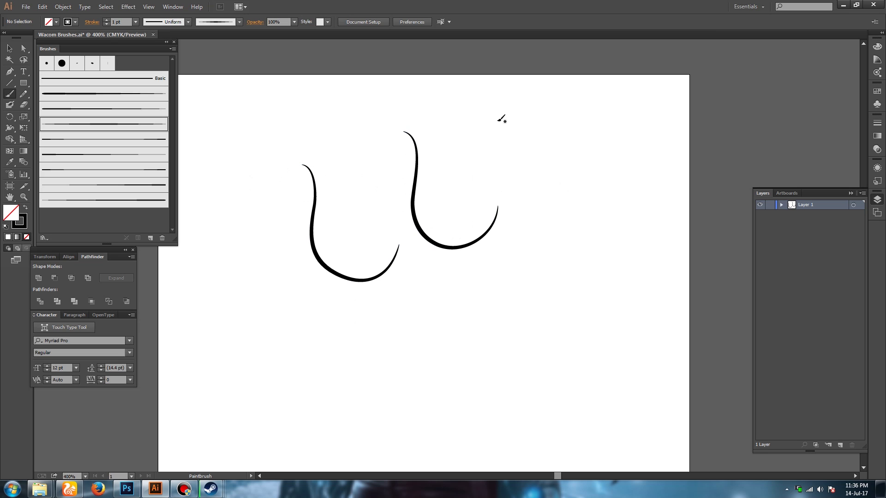
mouse_move(451, 93)
mouse_down()
mouse_move(496, 107)
mouse_move(568, 184)
mouse_move(574, 260)
mouse_up()
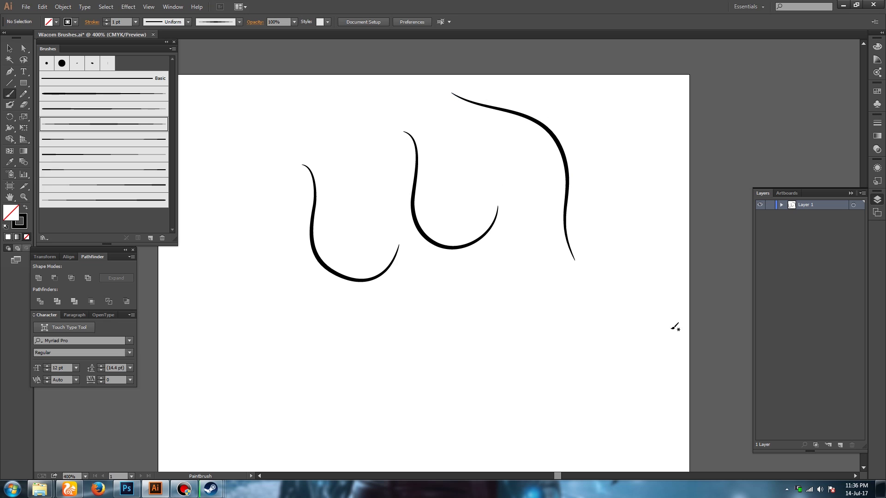
mouse_move(566, 105)
mouse_down()
mouse_move(603, 119)
mouse_move(634, 210)
mouse_up()
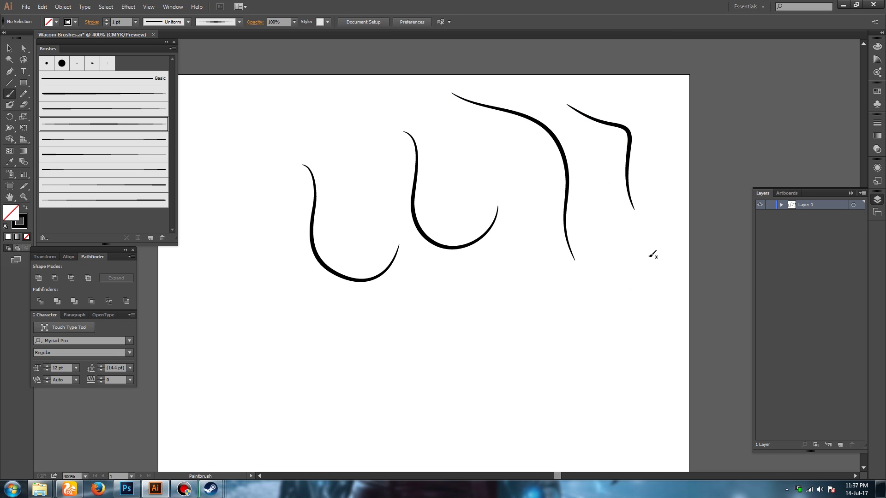
Set the weight of the long curved third stroke to 3 pt and reduce it to 0.25 pt to compare thicknesses
key(v)
click(564, 160)
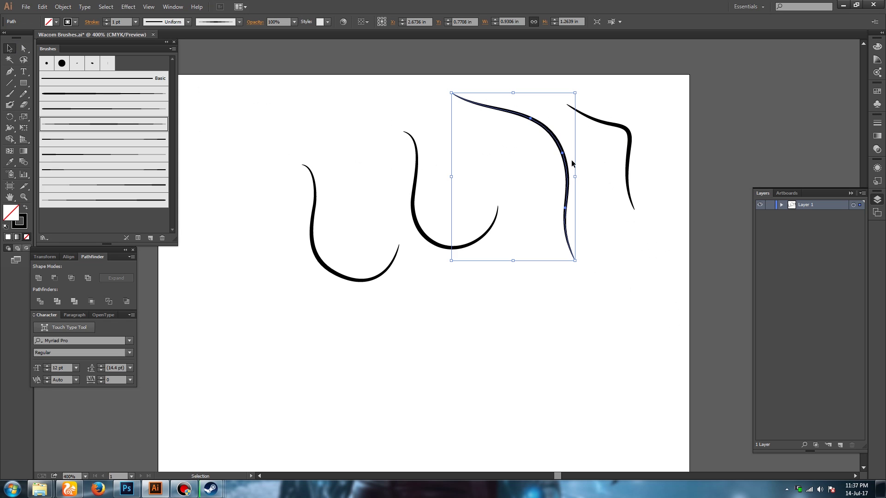
click(136, 22)
click(143, 84)
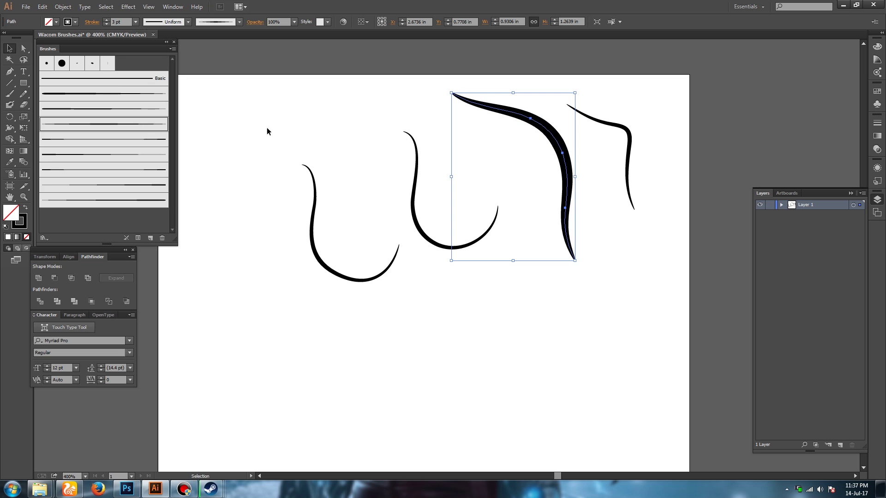
click(537, 160)
click(540, 133)
click(136, 22)
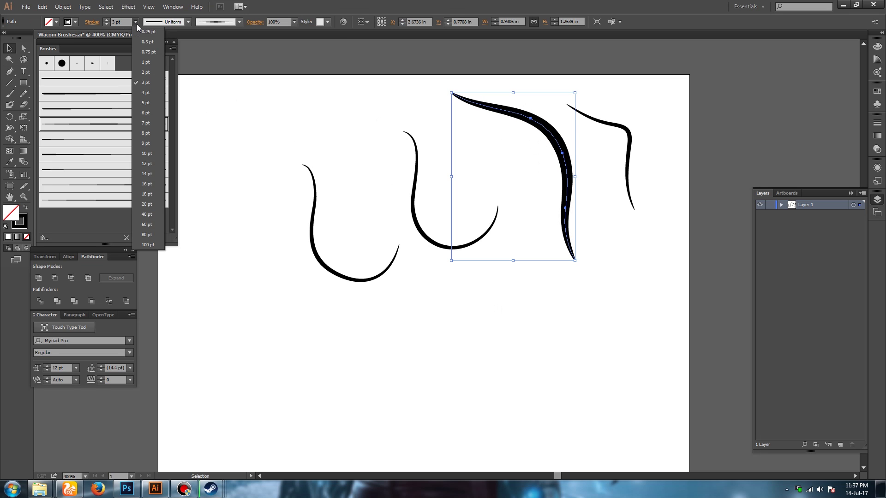
click(143, 29)
click(475, 322)
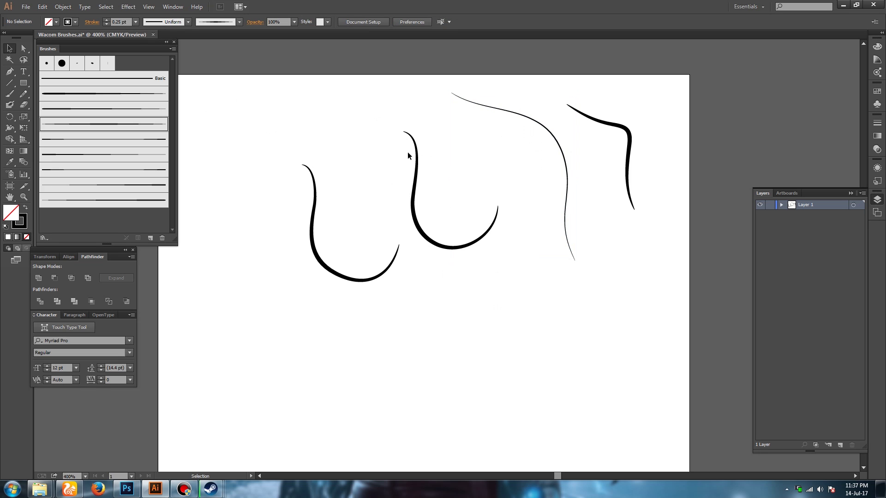
Thicken the long third stroke to 4 pt and restore its weight to 1 pt
click(471, 101)
click(136, 22)
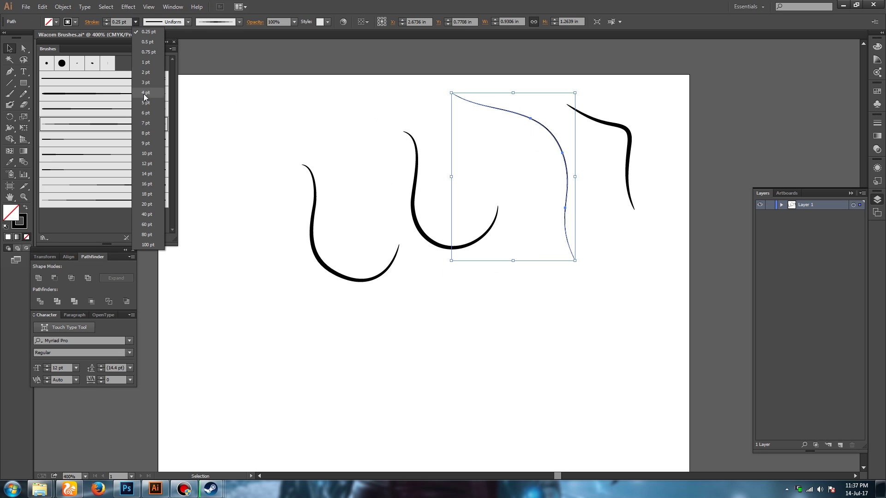
click(145, 93)
click(527, 320)
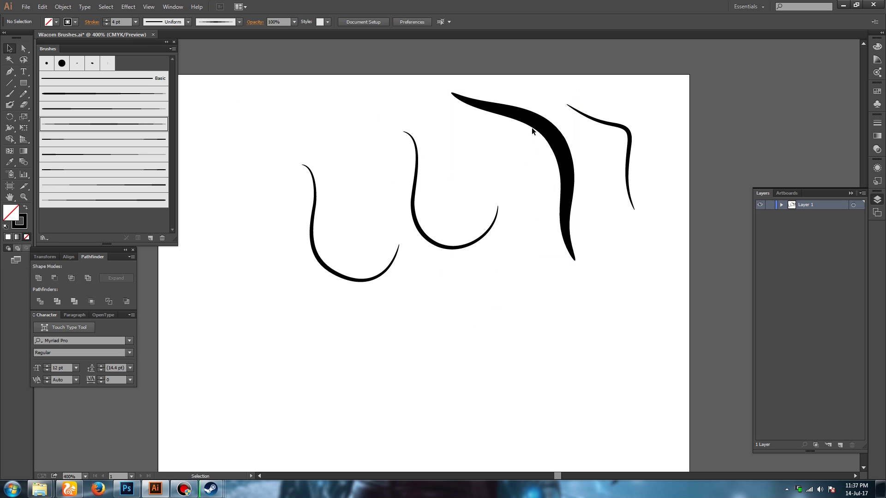
drag(532, 128, 535, 139)
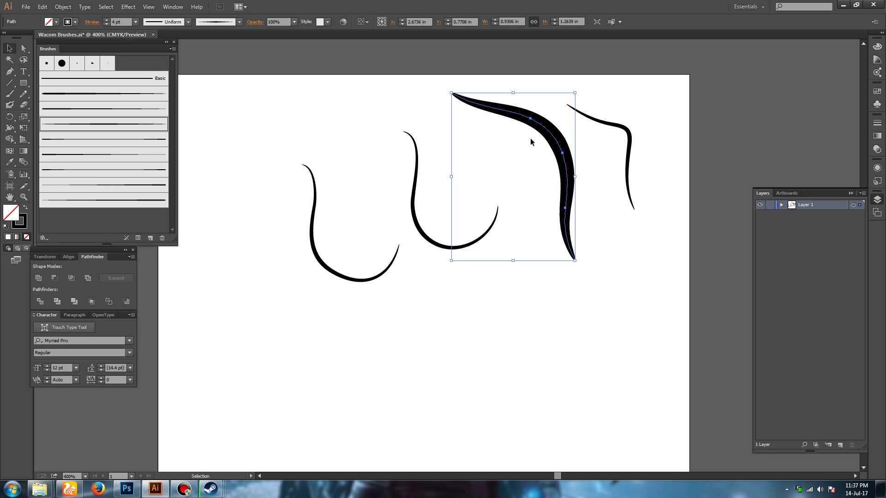
click(137, 21)
click(148, 57)
click(542, 310)
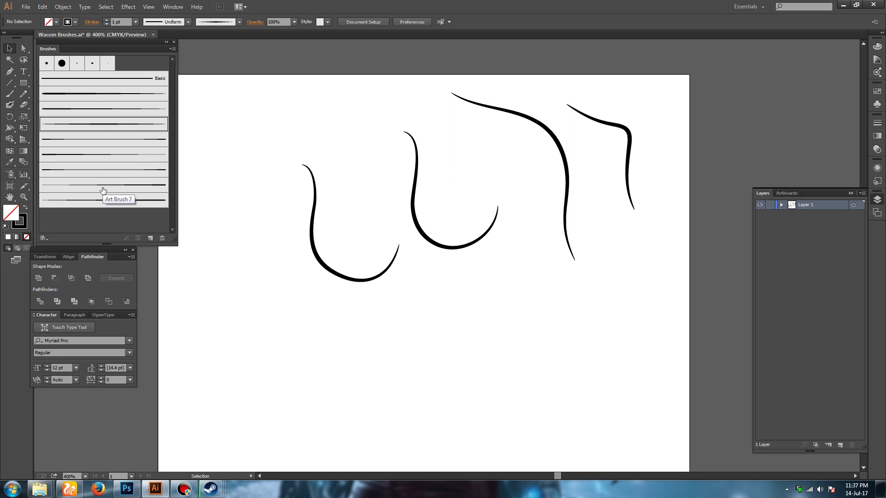
Paint one diagonal curved stroke with each of the first three tapered art brushes, side by side at the artboard's left edge
click(112, 98)
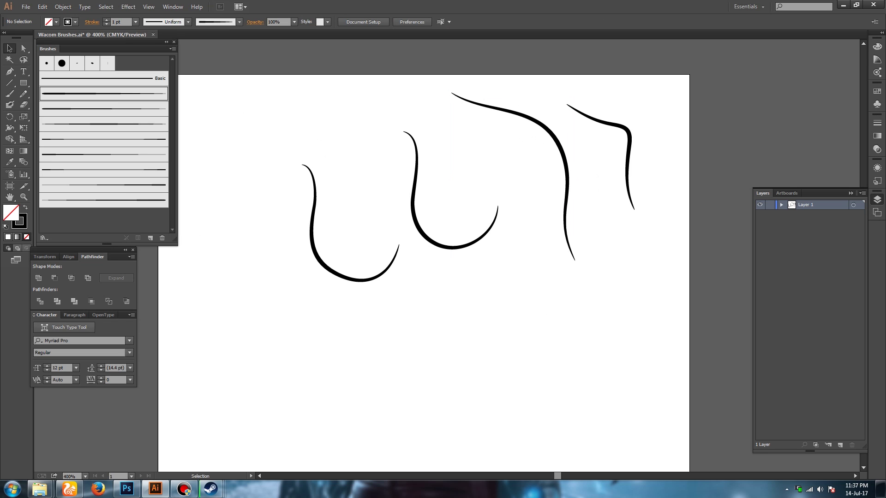
key(b)
drag(193, 270, 259, 371)
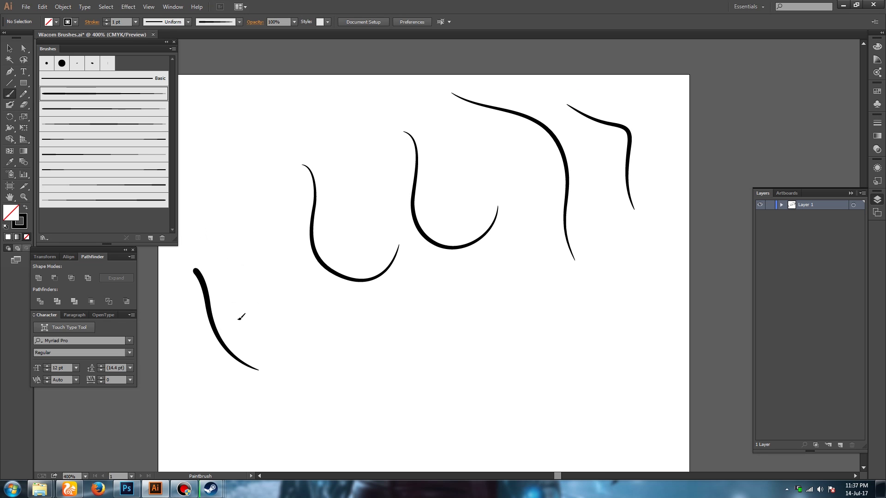
drag(207, 257, 282, 359)
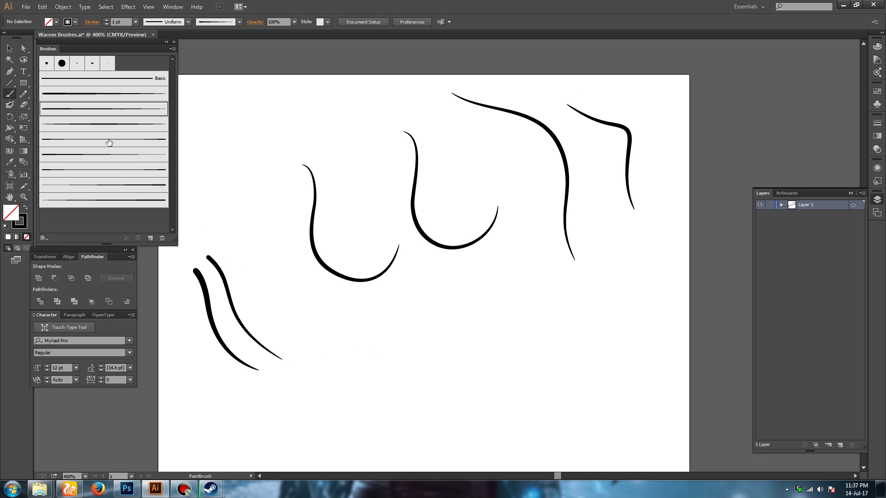
click(102, 127)
drag(226, 247, 301, 349)
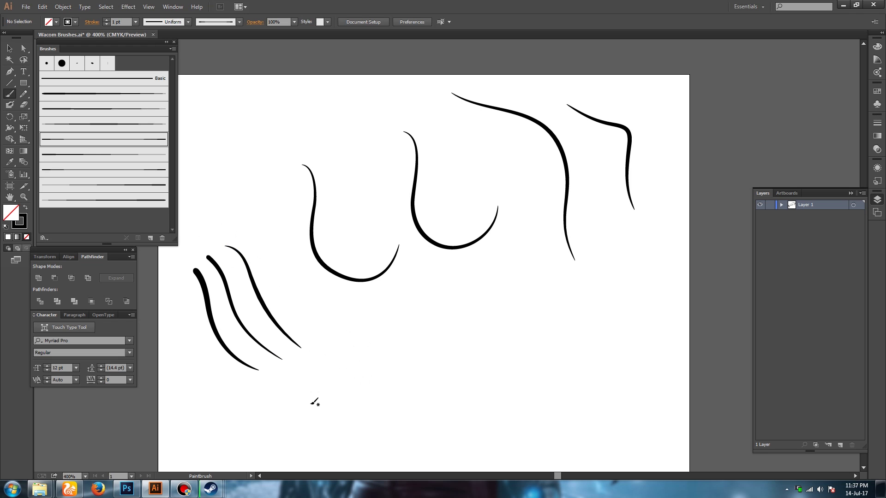
Paint one curved stroke with each of the fourth to seventh tapered art brushes, beside and below the previous samples
drag(190, 331, 294, 396)
click(76, 156)
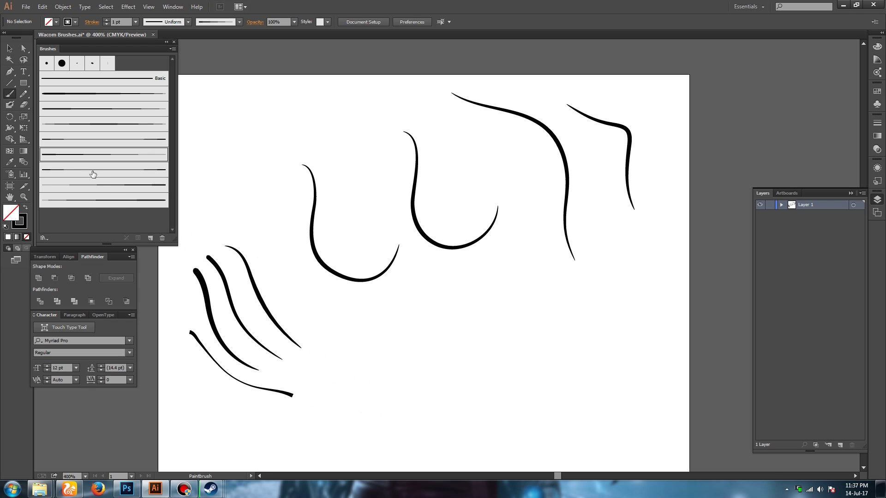
drag(275, 282, 373, 361)
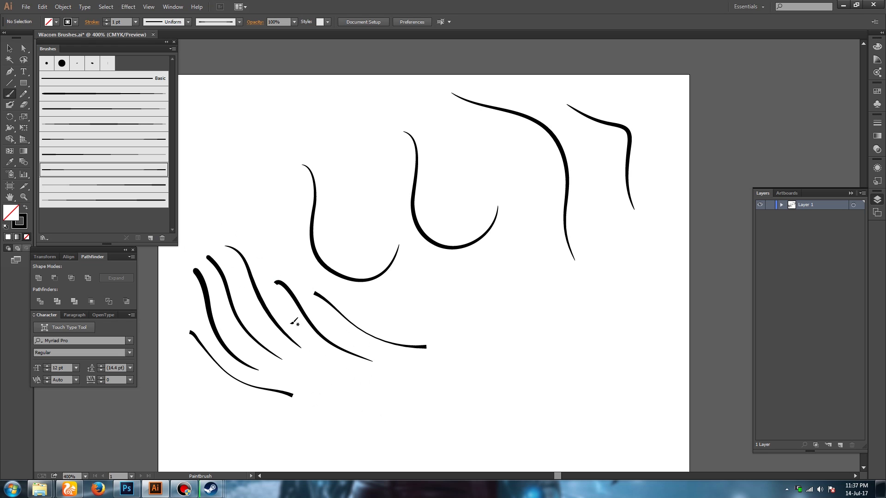
click(95, 185)
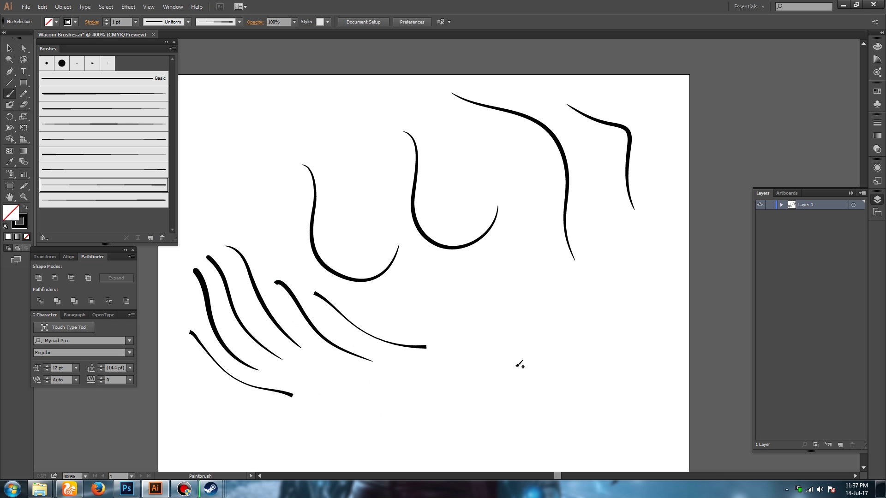
Paint three wavy strokes with the last art brush in the list, continuing towards the artboard's right edge
click(118, 198)
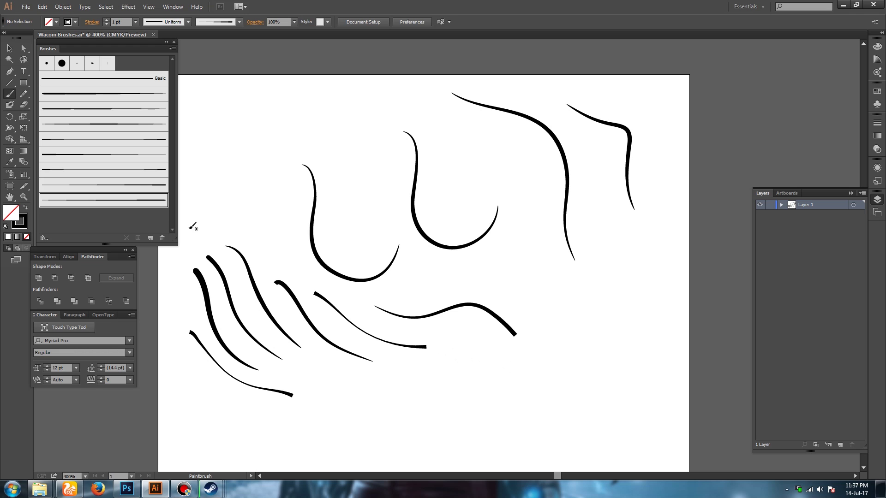
drag(426, 286, 541, 331)
mouse_move(523, 267)
mouse_down()
mouse_move(626, 301)
mouse_move(644, 331)
mouse_up()
drag(611, 254, 682, 266)
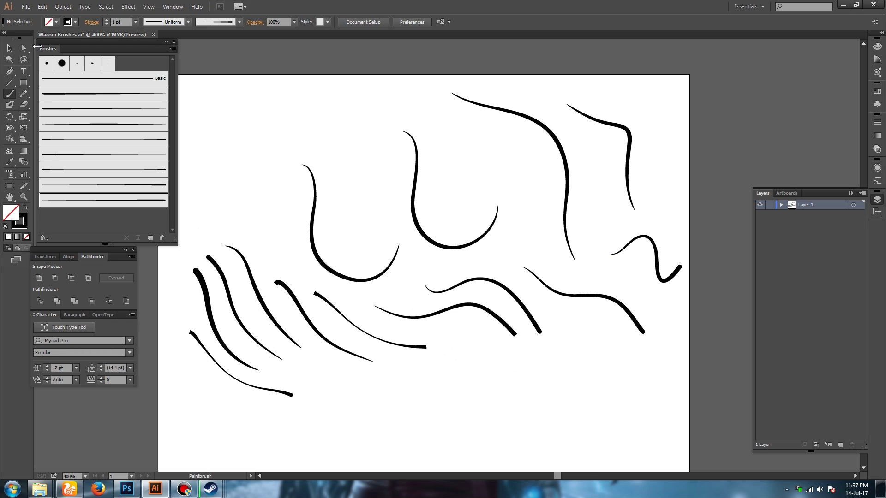
Paint a rounded face outline and an ear below the samples using the art brush tapered at both ends
click(83, 124)
scroll(220, 116, down, 5)
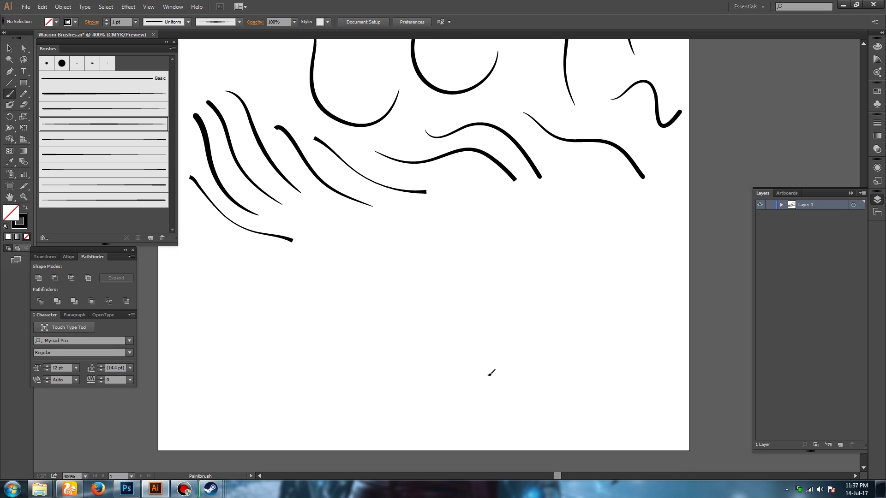
drag(392, 286, 496, 314)
mouse_move(469, 284)
mouse_down()
mouse_move(496, 307)
mouse_move(476, 314)
mouse_up()
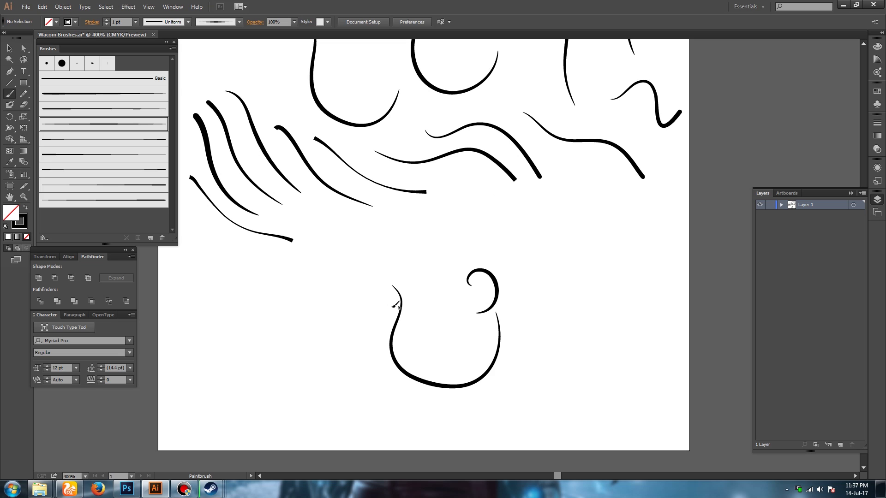
Paint a row of curved spiky hair strands above the face, a mark inside the ear and an eye beside the face outline
mouse_move(347, 283)
mouse_down()
mouse_move(395, 314)
mouse_move(389, 280)
mouse_move(366, 256)
mouse_up()
drag(369, 251, 414, 272)
mouse_move(395, 232)
mouse_down()
mouse_move(421, 269)
mouse_move(410, 233)
mouse_move(455, 272)
mouse_move(490, 242)
mouse_up()
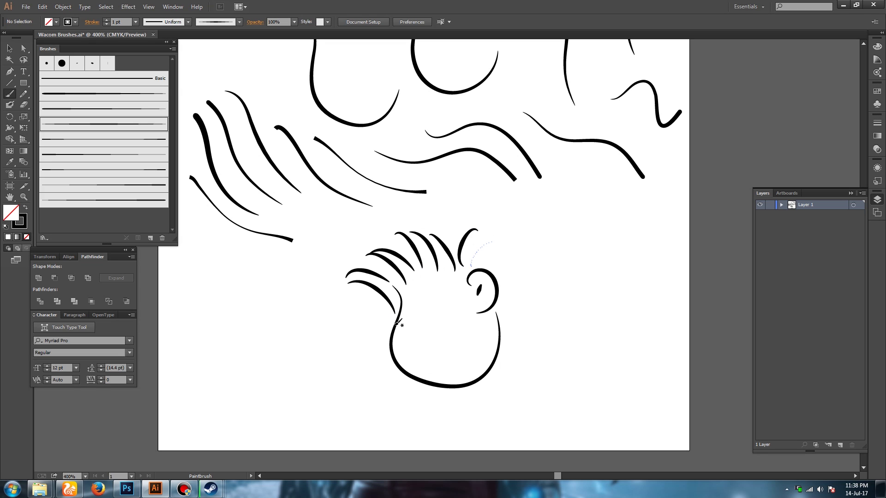
mouse_move(396, 311)
mouse_down()
mouse_move(372, 310)
mouse_move(384, 315)
mouse_up()
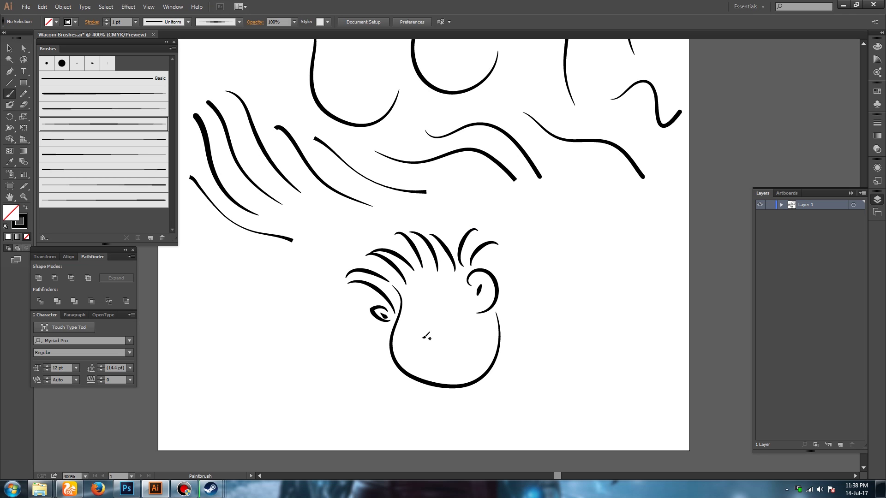
Set the face outline's stroke weight to 2 pt and reduce it to 0.5 pt to compare thicknesses
key(v)
click(391, 355)
click(135, 21)
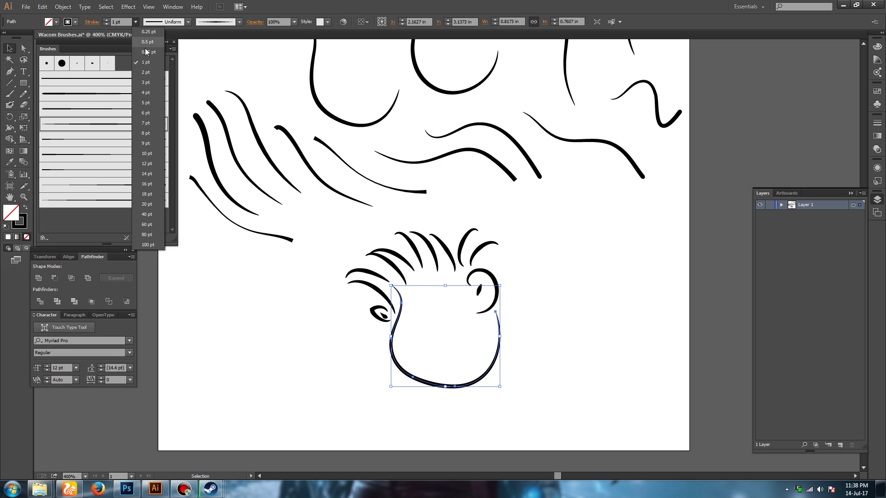
click(145, 72)
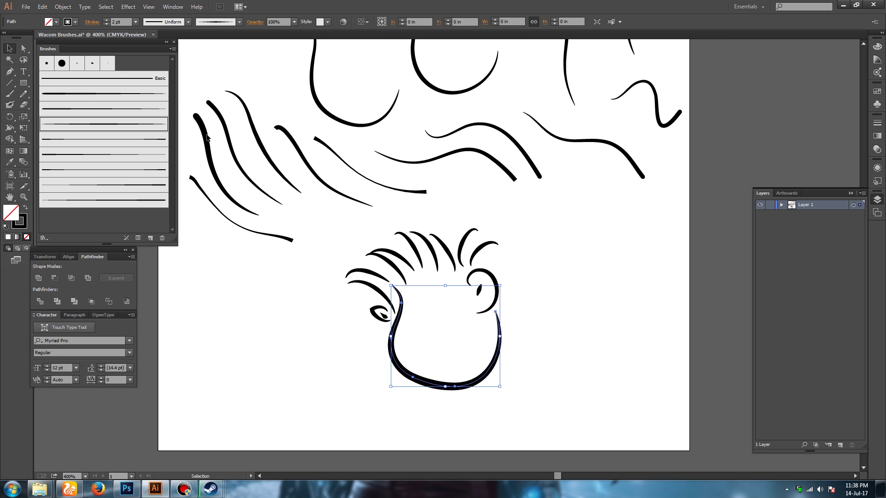
click(136, 22)
click(144, 46)
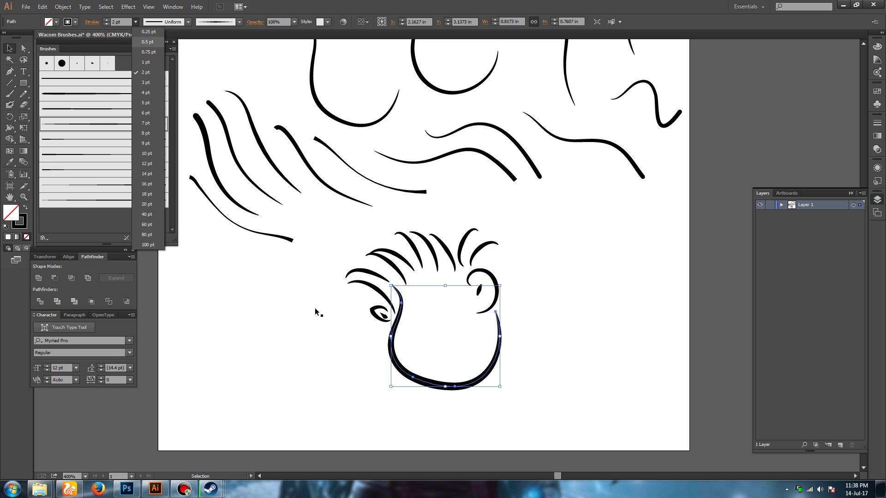
click(334, 346)
Set the face outline's stroke weight to 3 pt
click(392, 344)
click(136, 22)
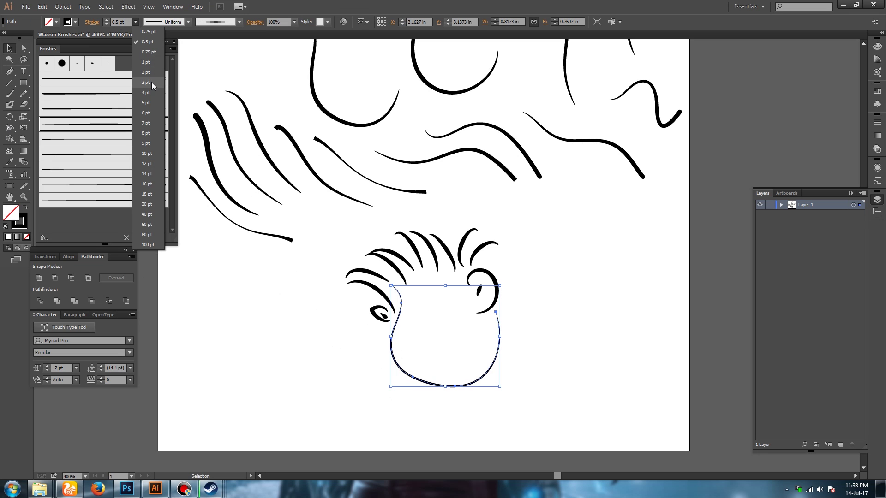
click(152, 82)
click(341, 249)
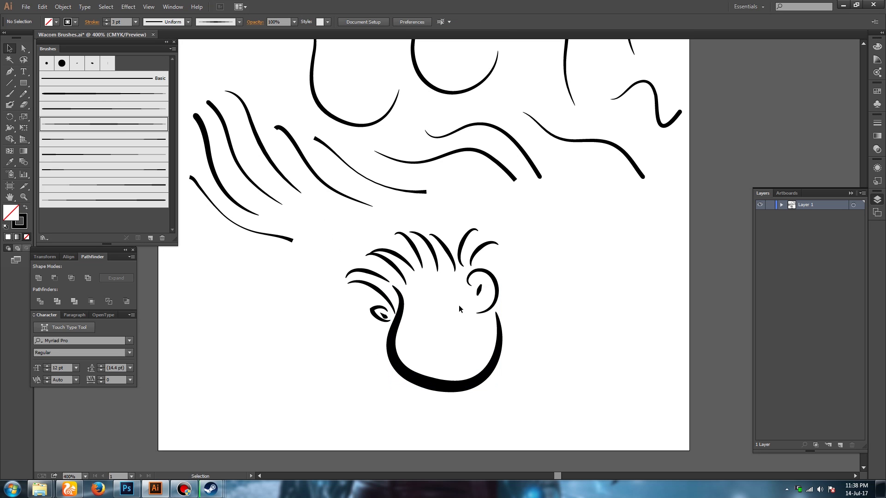
Select all strokes of the cartoon head and move them about 1.14 in left and 0.14 in down
click(463, 382)
drag(391, 391, 238, 410)
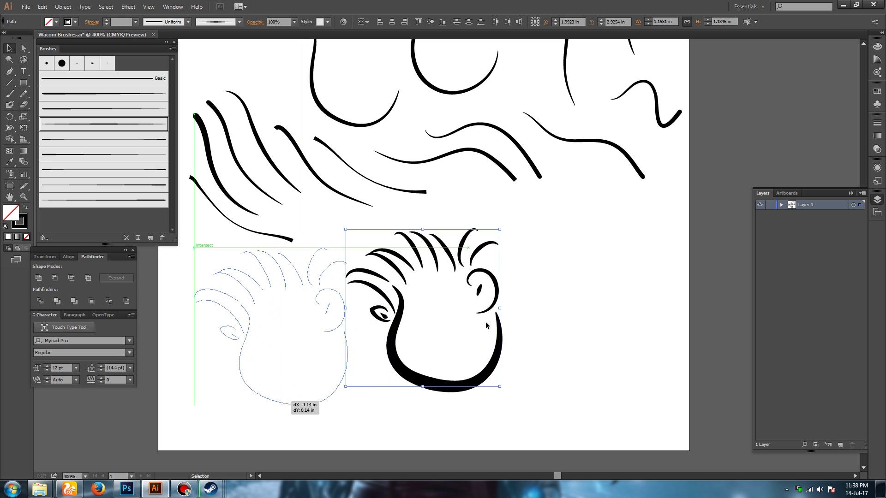
click(511, 305)
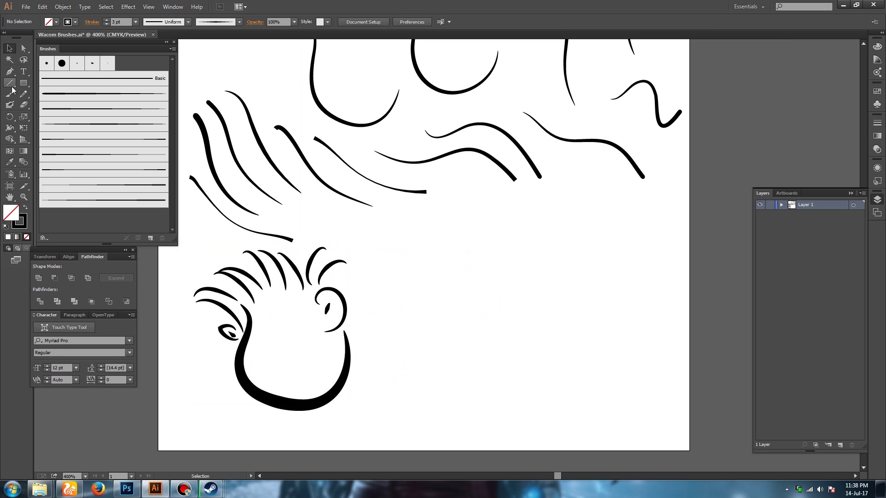
Draw an open curved path with two anchors about 1.47 in apart with the Pen tool, in the empty area right of the head
click(10, 71)
click(472, 230)
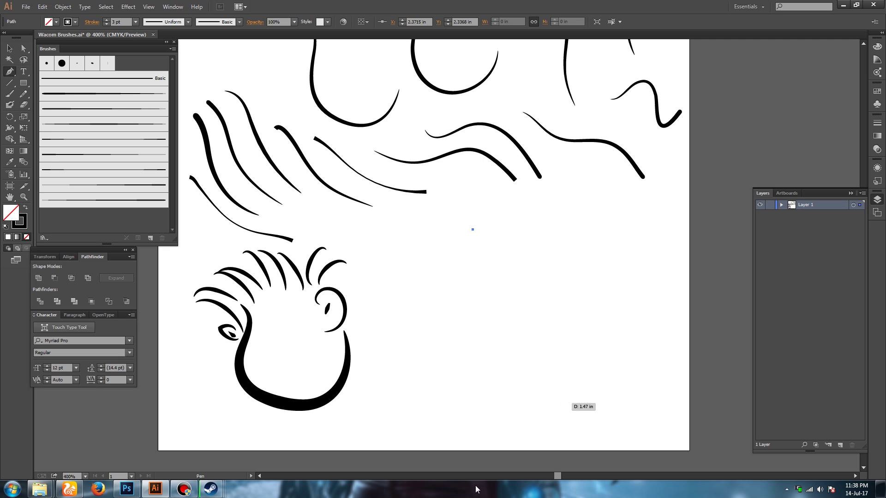
mouse_move(563, 403)
mouse_down()
mouse_move(466, 493)
mouse_move(531, 489)
mouse_move(508, 485)
mouse_move(476, 423)
mouse_move(486, 400)
mouse_up()
scroll(560, 323, up, 2)
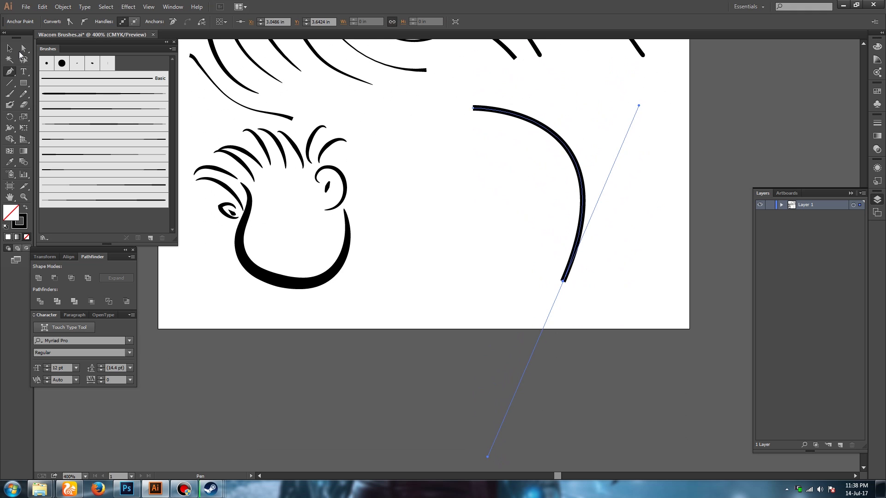
click(10, 48)
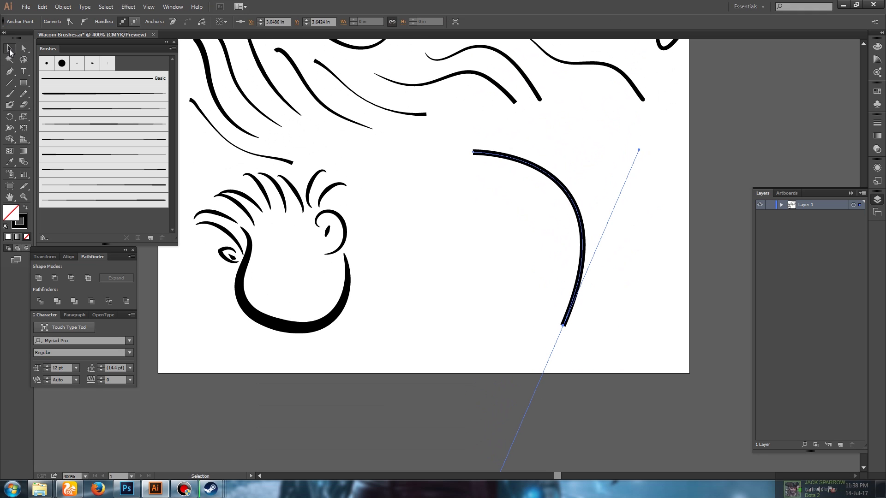
Apply the third art brush, tapered at both ends, to the new curved path beside the cartoon head
click(420, 199)
scroll(423, 206, up, 1)
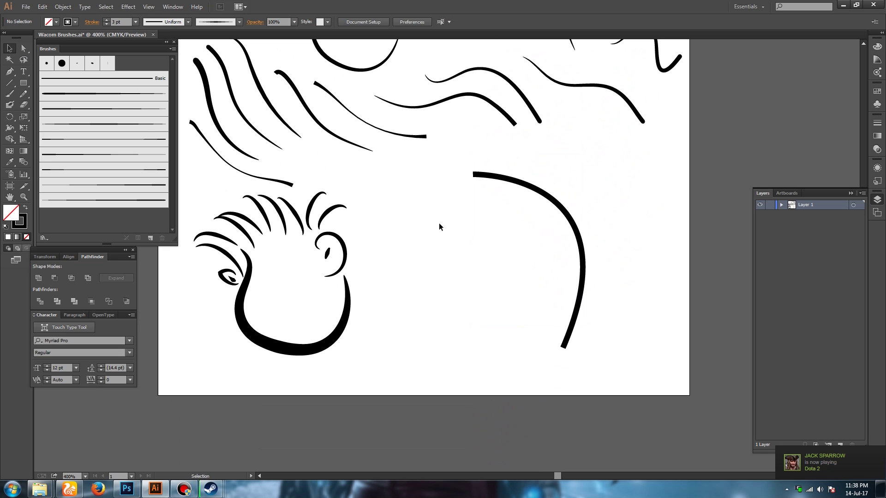
scroll(495, 226, up, 1)
drag(536, 196, 609, 320)
click(106, 124)
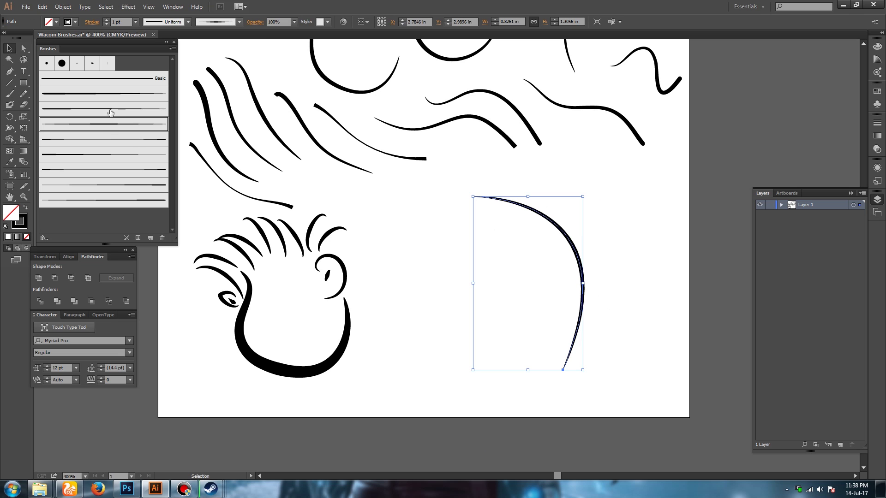
click(424, 251)
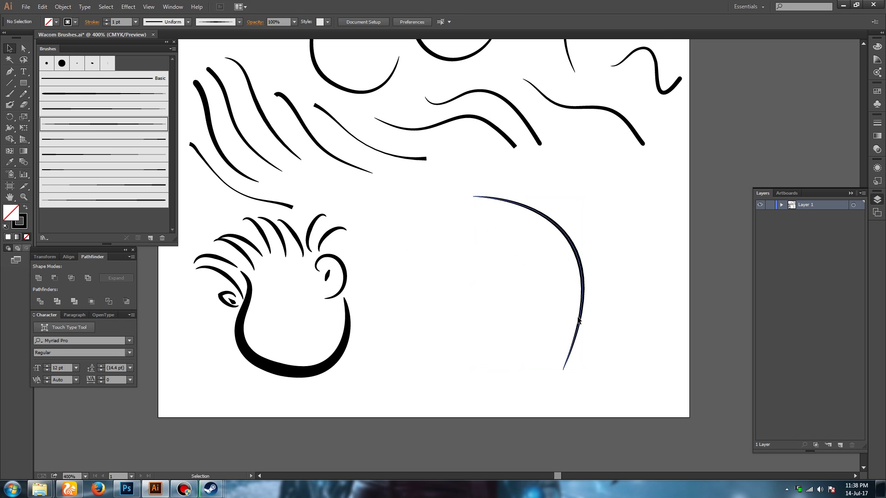
Try the first art brush, thick at the start and tapering toward the end, on the curved path
drag(595, 250, 493, 241)
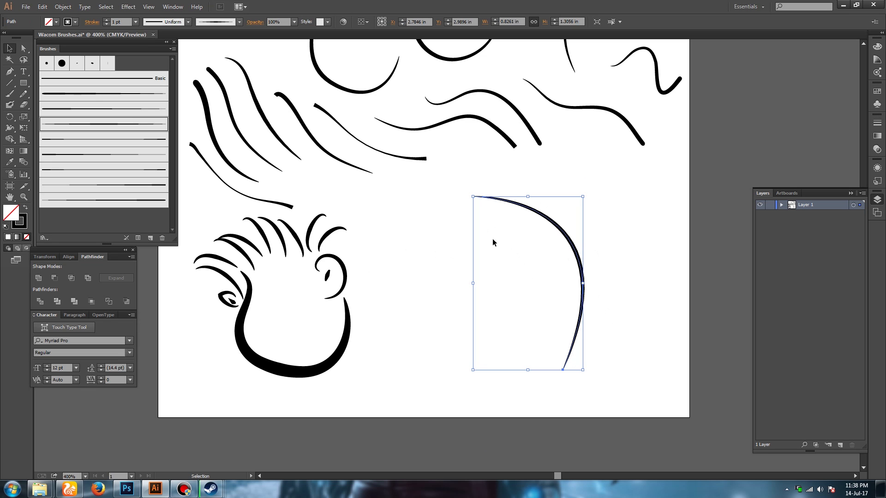
click(95, 94)
click(599, 246)
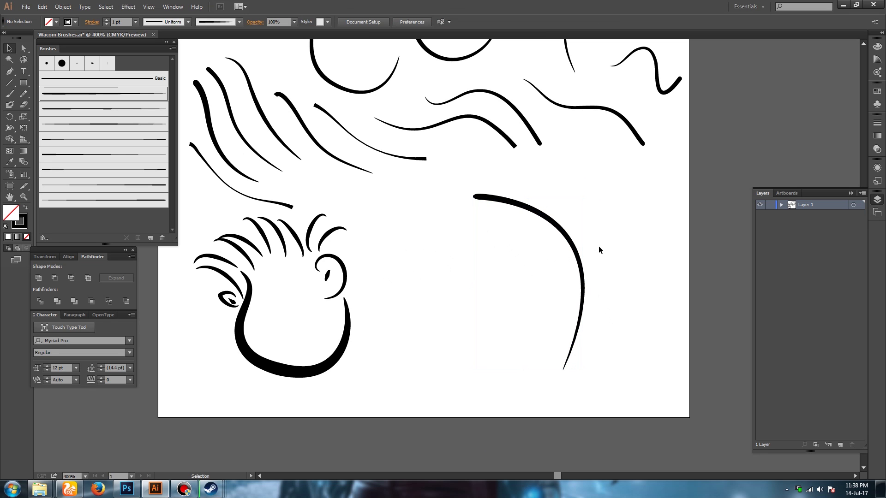
Test the second art brush on the curved path and switch it back to the third, tapered at both ends
drag(599, 245, 554, 258)
click(91, 109)
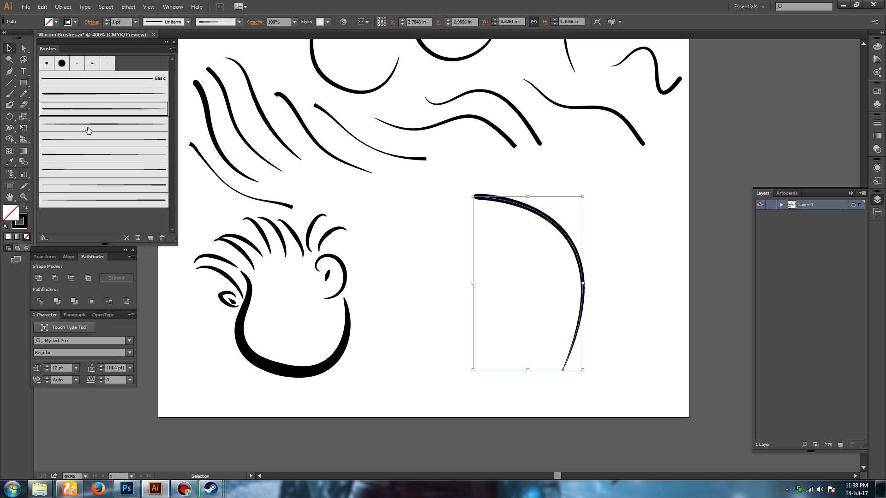
click(89, 130)
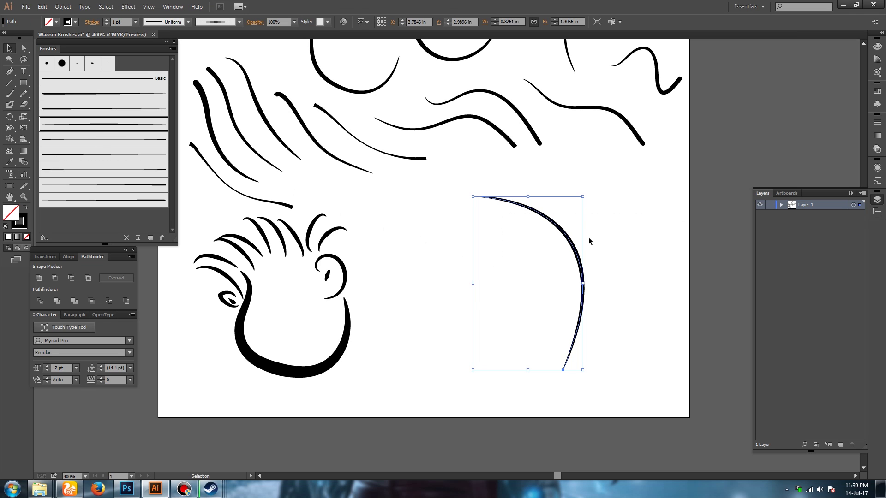
Set the curved path's stroke weight to 2 pt and deselect it
key(Down)
key(Return)
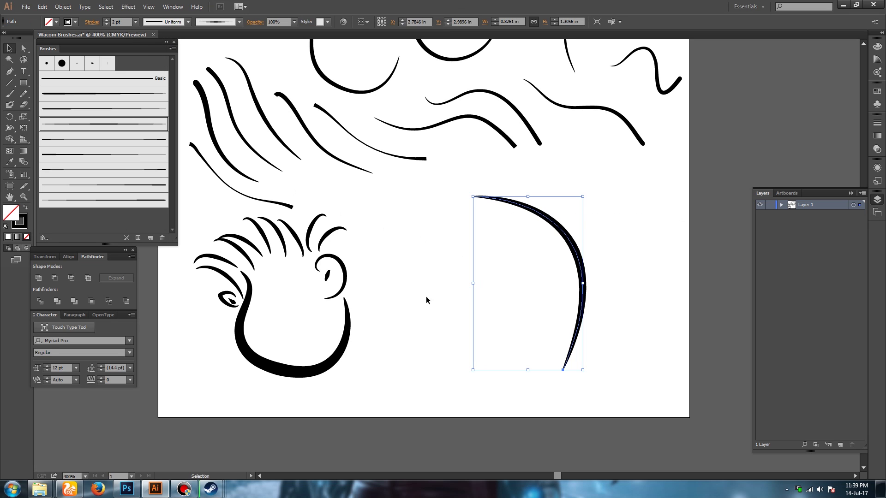
click(442, 245)
scroll(441, 245, up, 2)
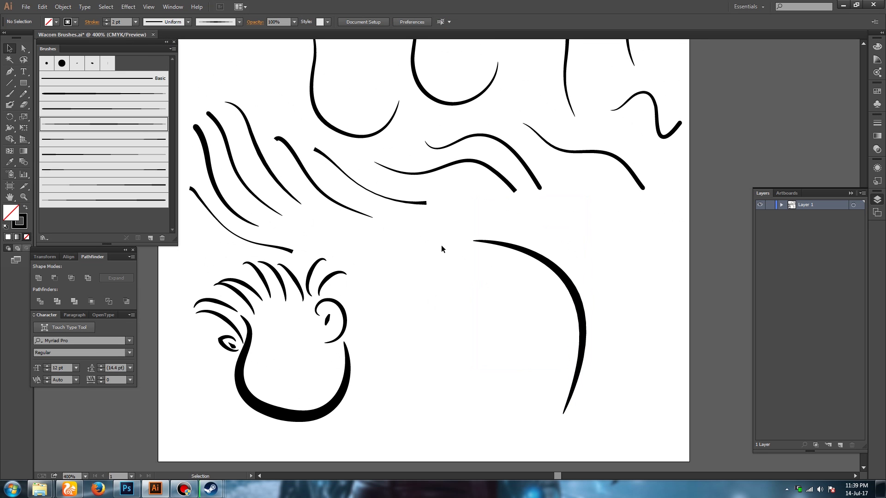